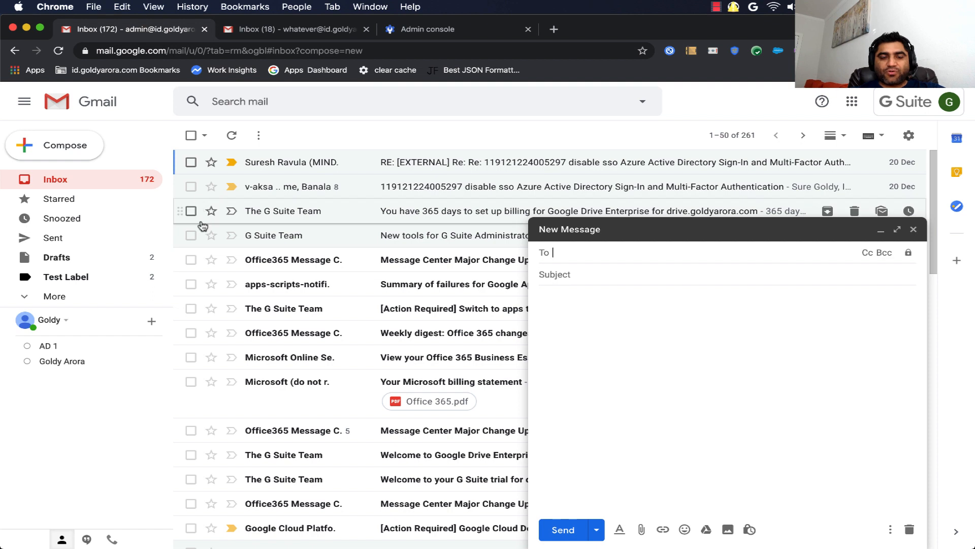
Attach the Office365 "Message Center Major Change Update Notification" and "Summary of failures for Google Apps Script" emails dated 16 Dec to the new message
left_click(191, 261)
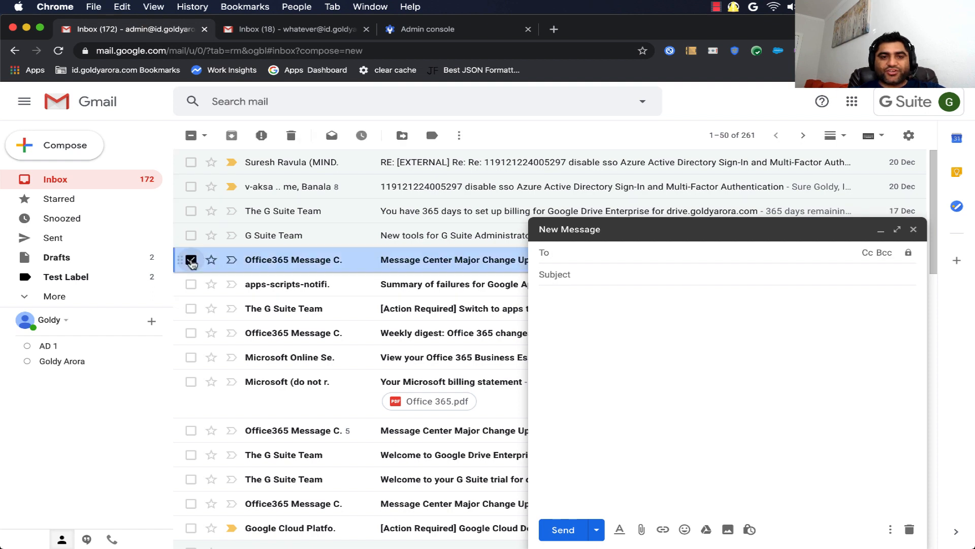
left_click(191, 284)
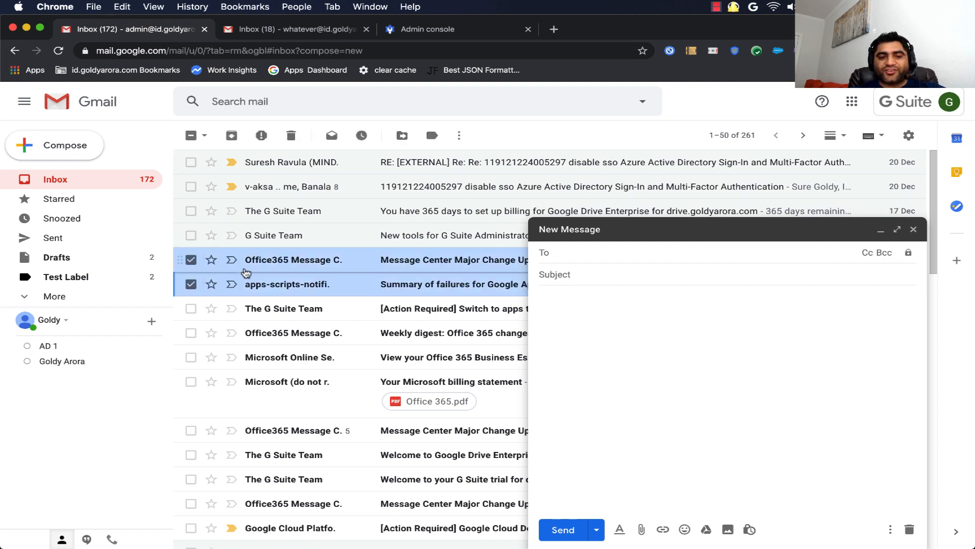
left_click_drag(246, 273, 595, 362)
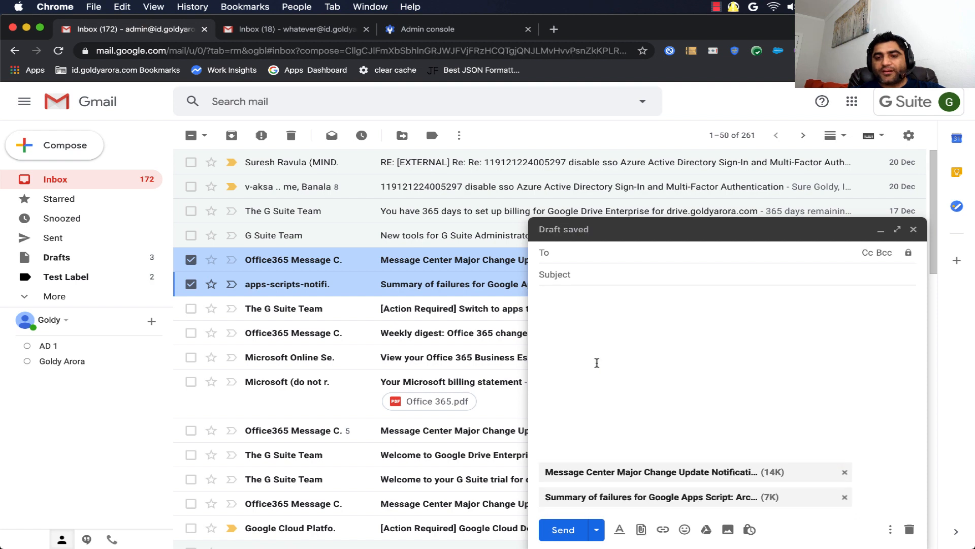
Fill in the test recipient's e-mail, set the subject to "test 1", send the message and deselect the two attached emails
left_click(597, 249)
type("whatev")
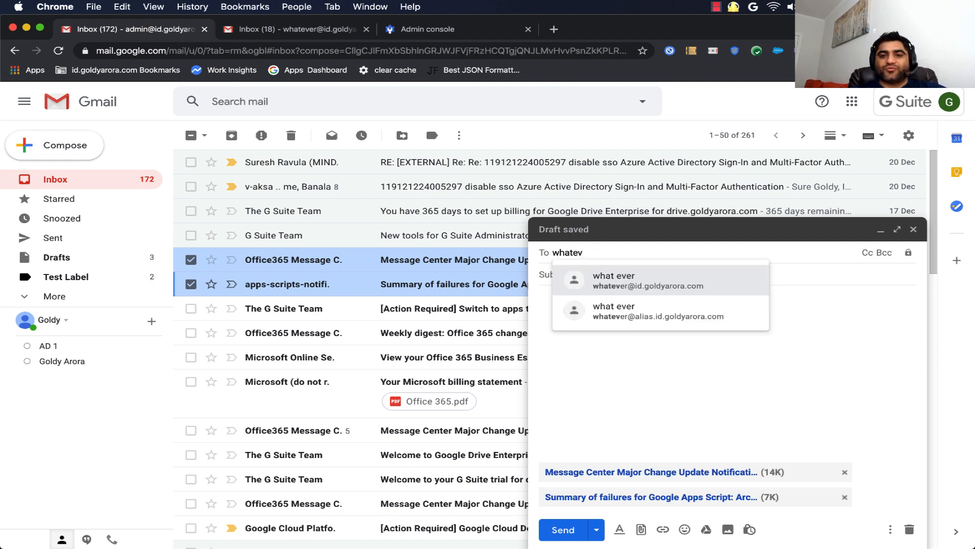
key("Tab")
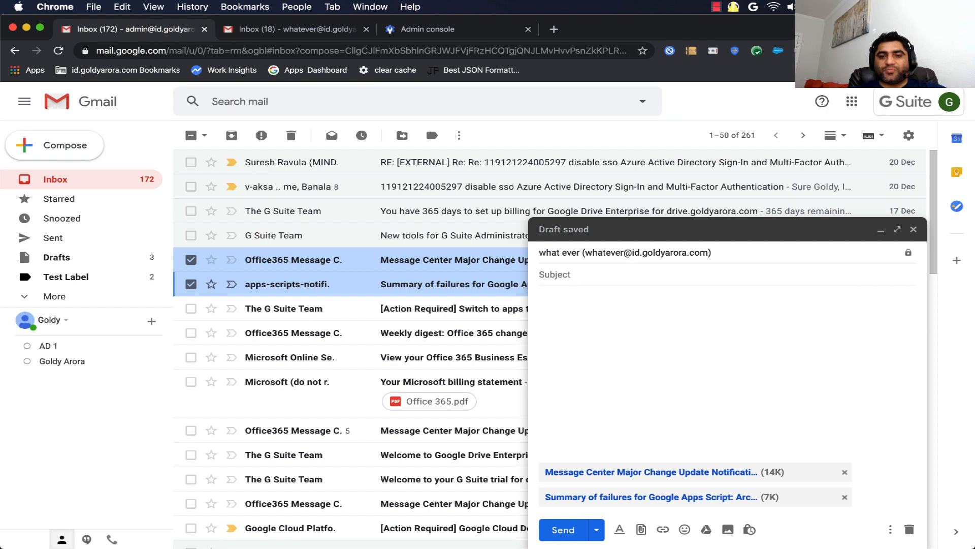
type("test 1")
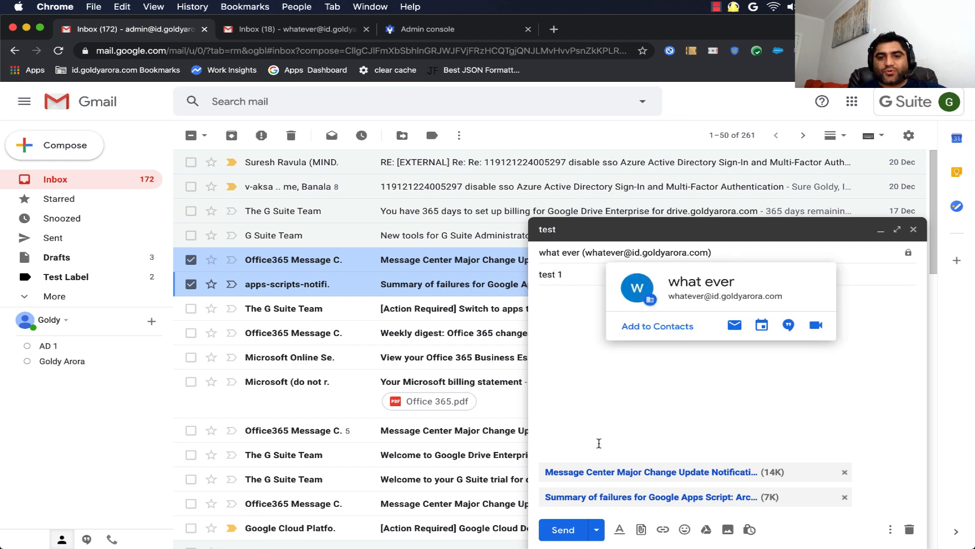
left_click(564, 530)
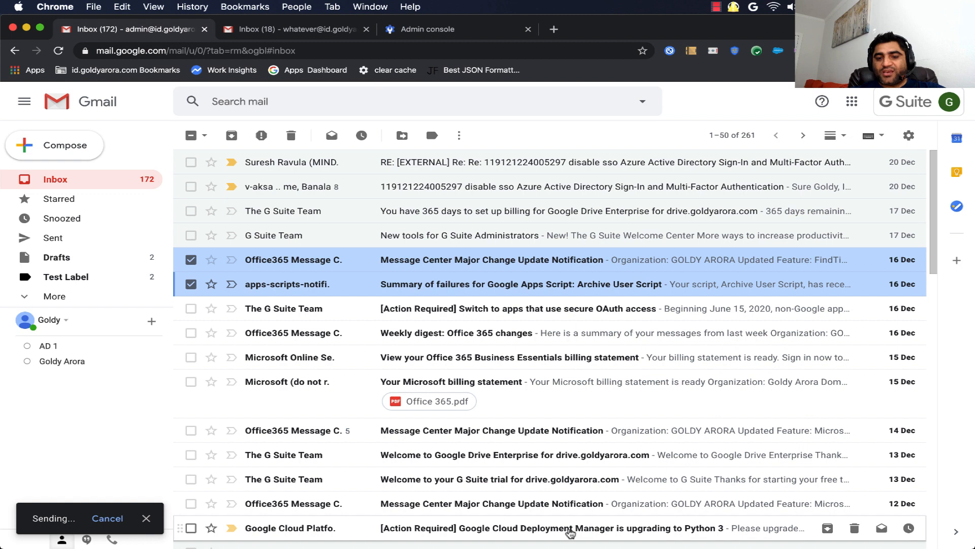
left_click(191, 260)
left_click(191, 284)
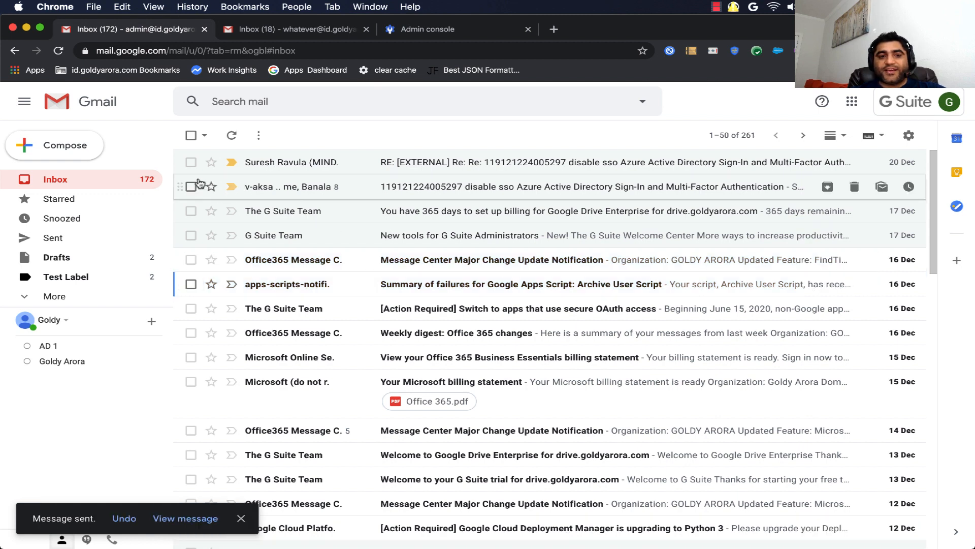
Start forwarding the G Suite Team email about 365 days to set up billing as an attachment, discard the draft and deselect the email
left_click(191, 211)
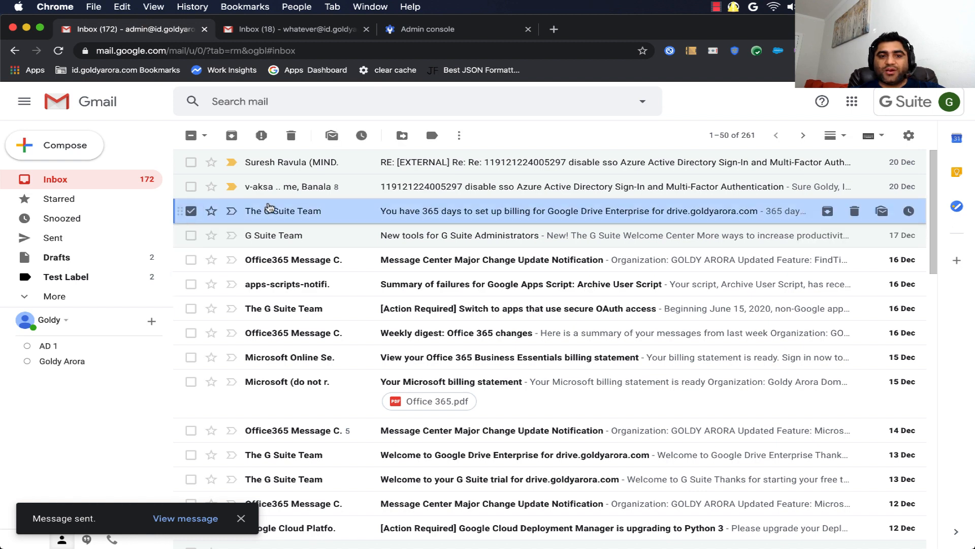
left_click(460, 140)
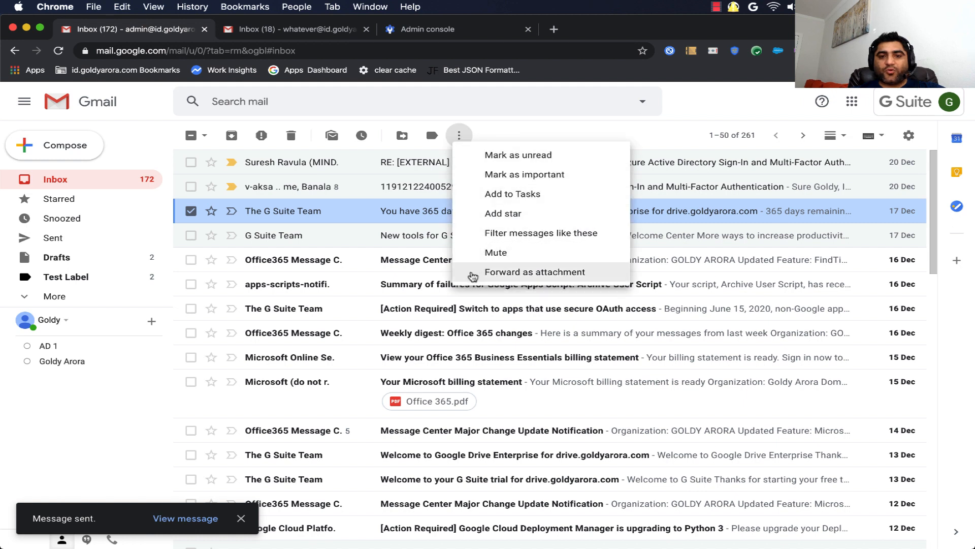
left_click(509, 277)
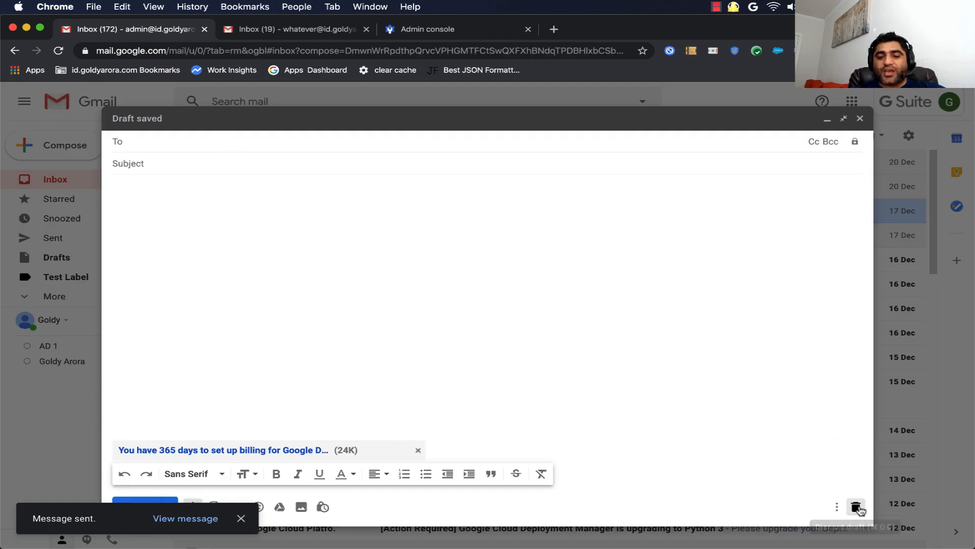
left_click(856, 507)
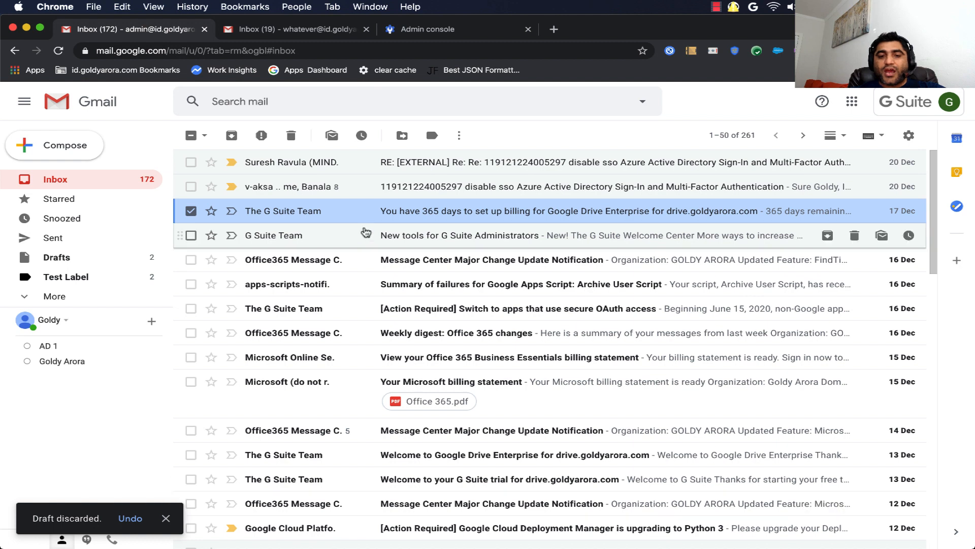
left_click(191, 211)
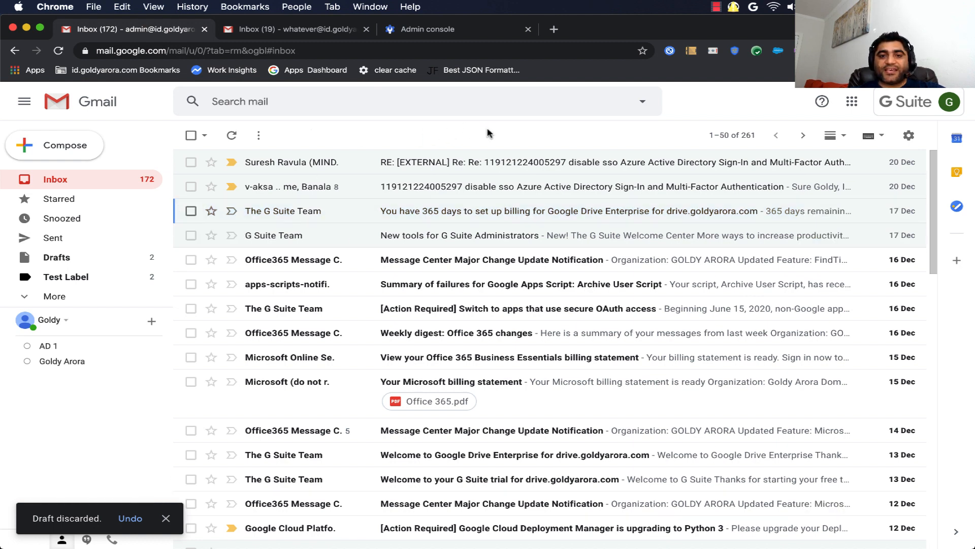
Start a pop-out reply to the email about 365 days to set up billing, shrink the reply window and return to the inbox
left_click(319, 218)
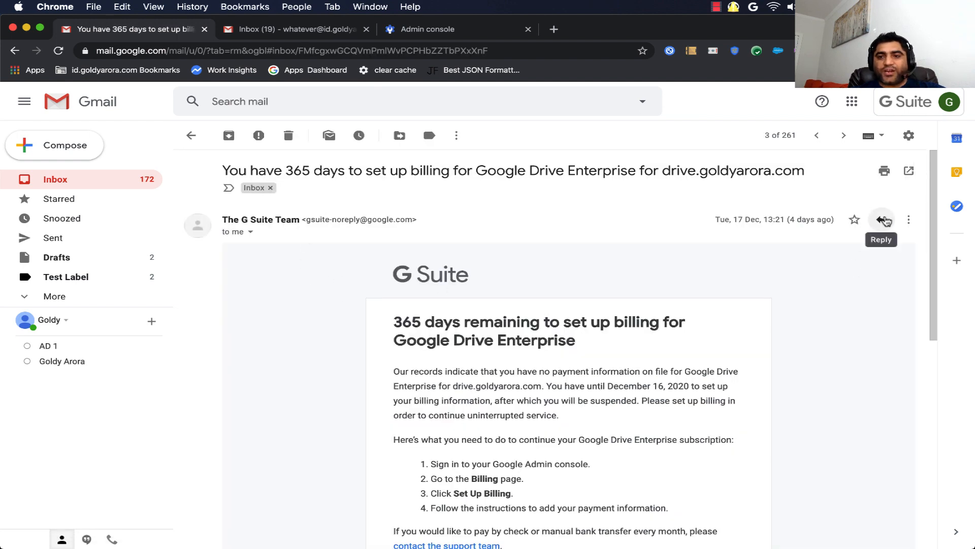
left_click(882, 220)
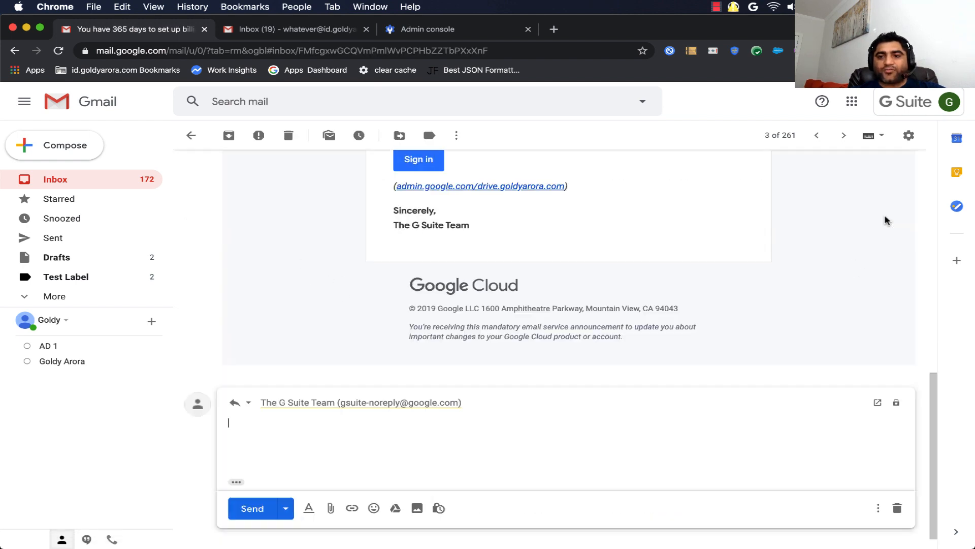
left_click(878, 404)
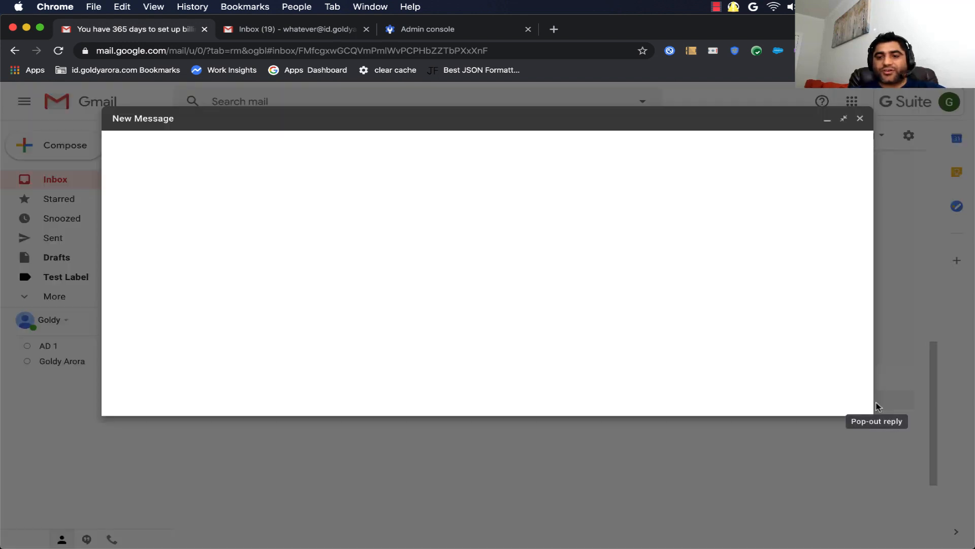
left_click(844, 120)
left_click(76, 186)
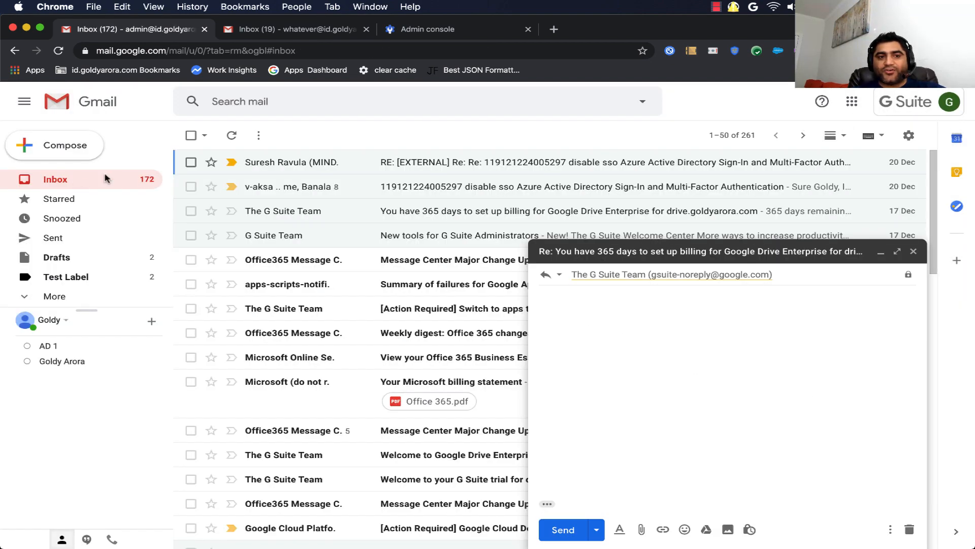
Attach the Message Center and Apps Script failure emails to the reply, discard the draft and deselect both emails
left_click(191, 260)
left_click(191, 284)
left_click_drag(324, 277, 595, 353)
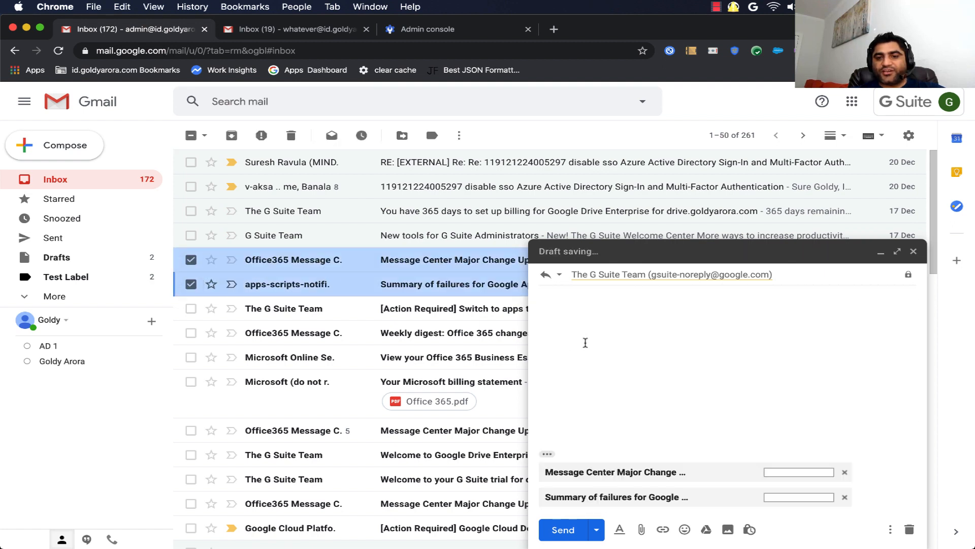
left_click(662, 276)
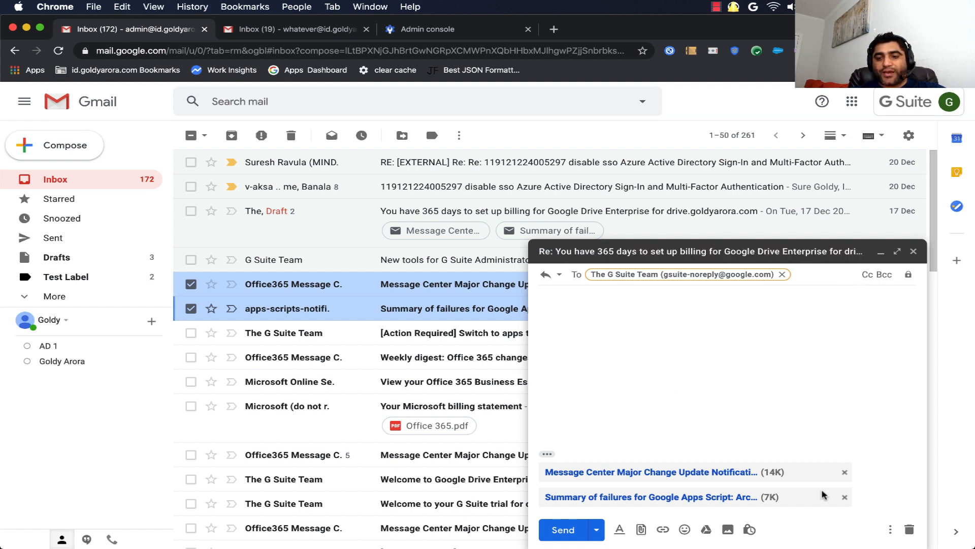
left_click(908, 530)
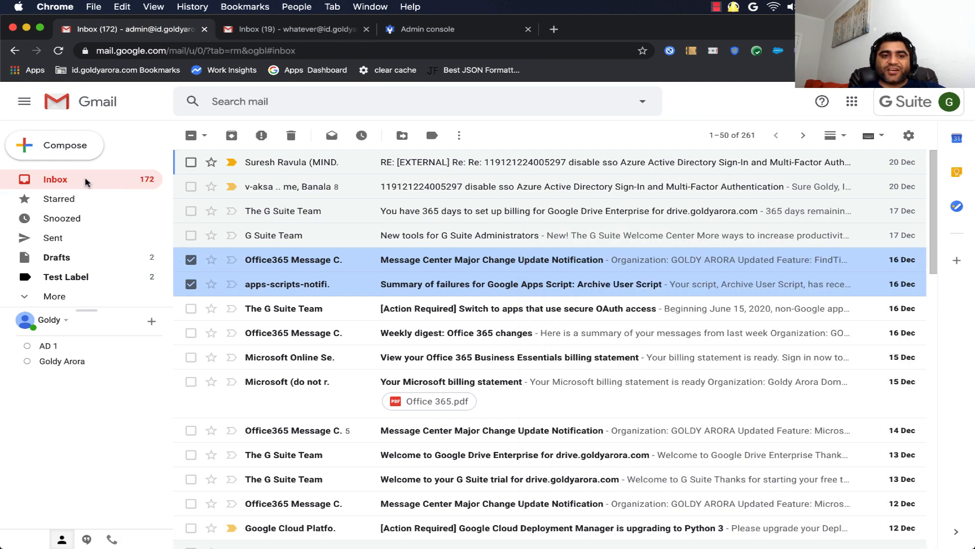
left_click(191, 258)
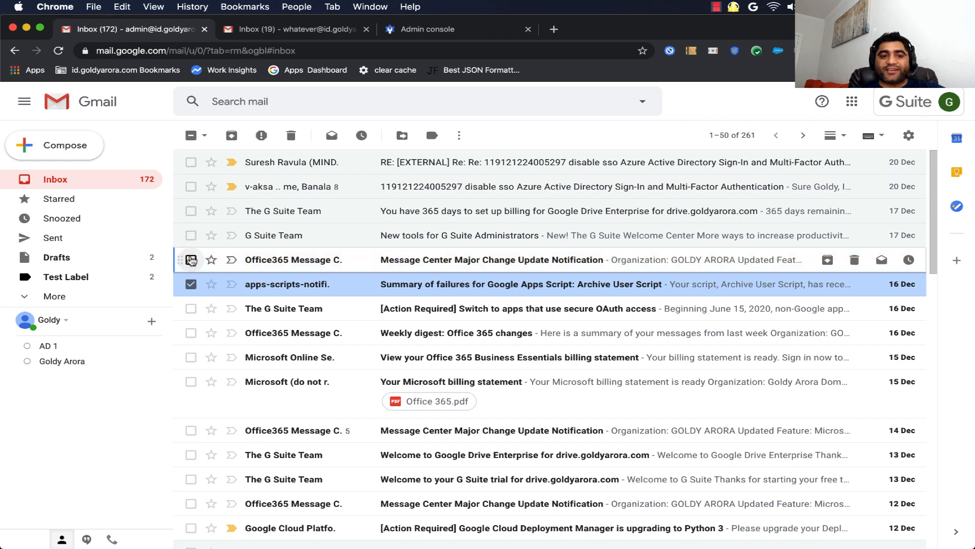
left_click(191, 284)
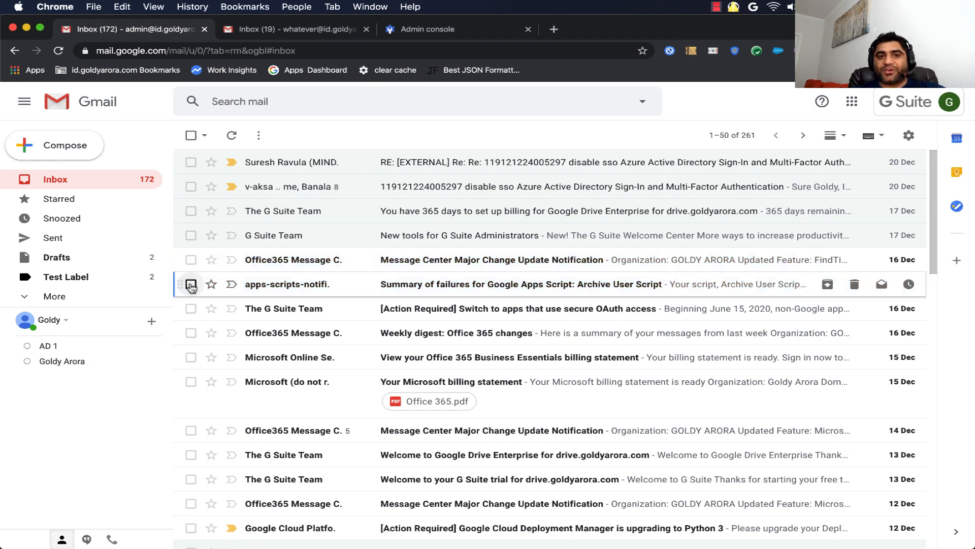
Open the "test 1" email in the recipient's mailbox and read through its Message Center Major Change Update Notification attachment
left_click(291, 35)
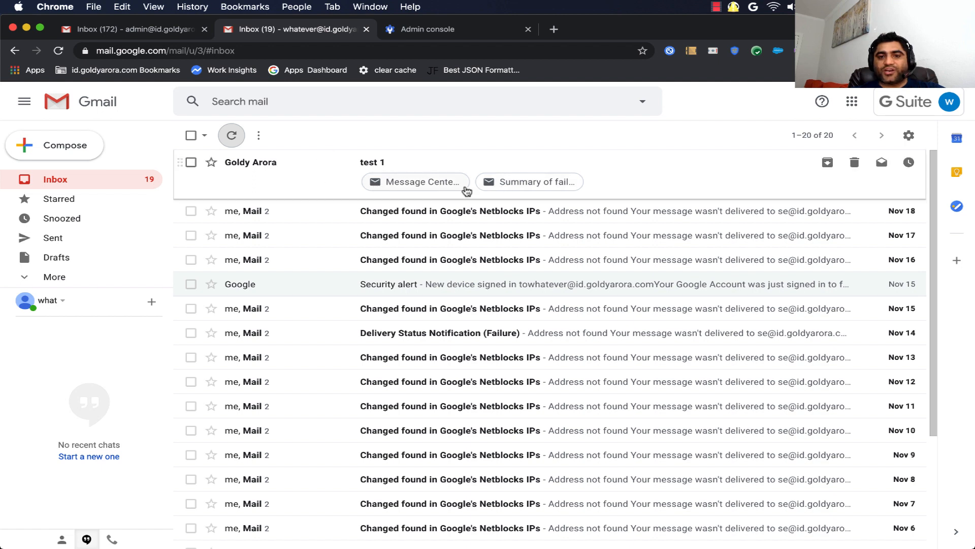
left_click(315, 187)
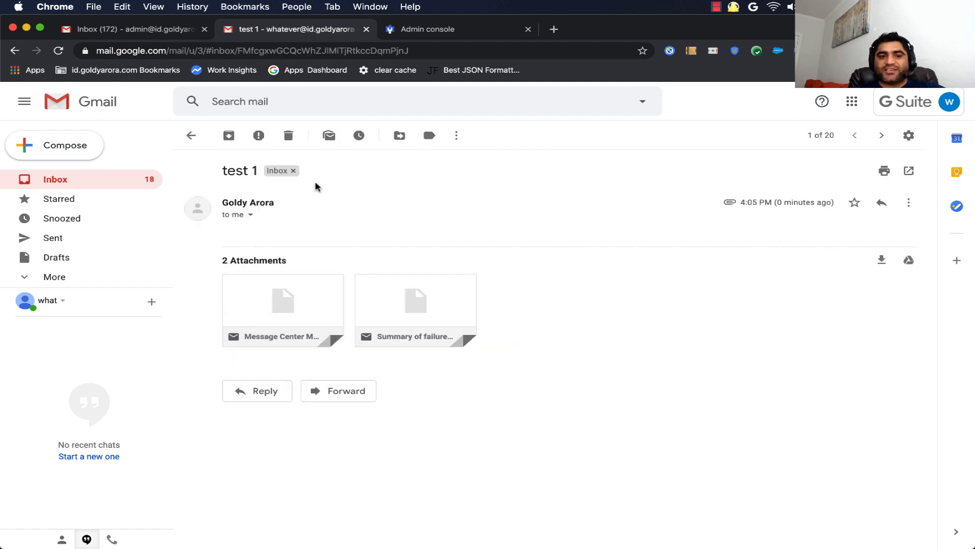
mouse_move(280, 302)
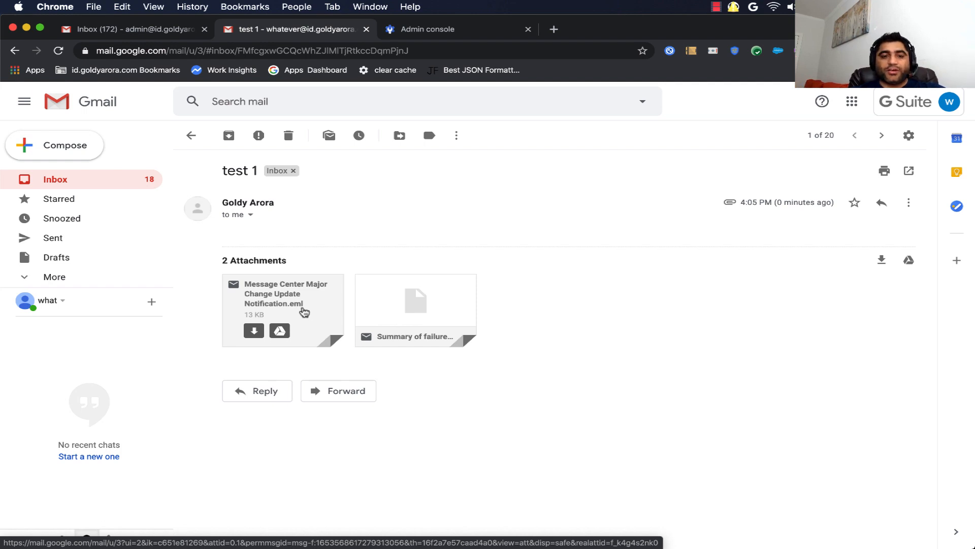
left_click(301, 310)
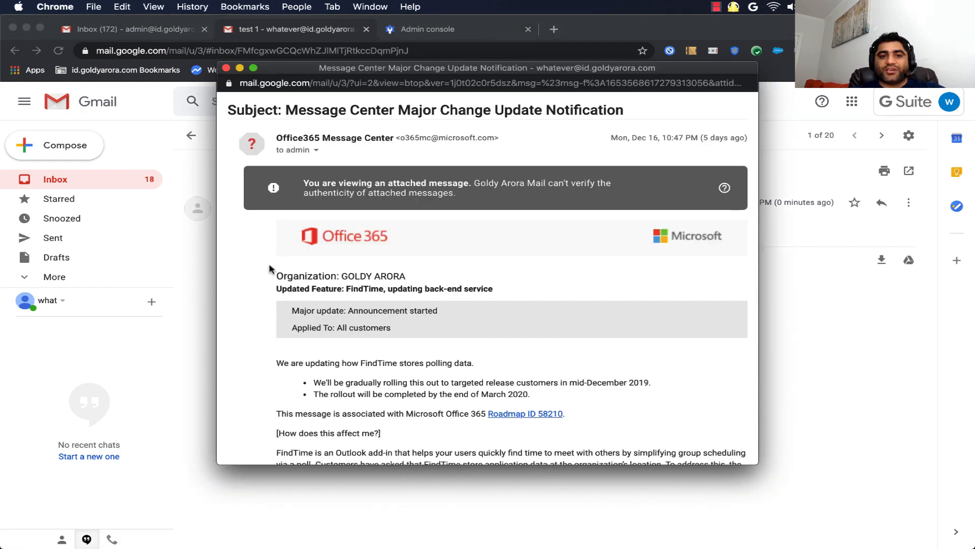
scroll(413, 319, "down", 2)
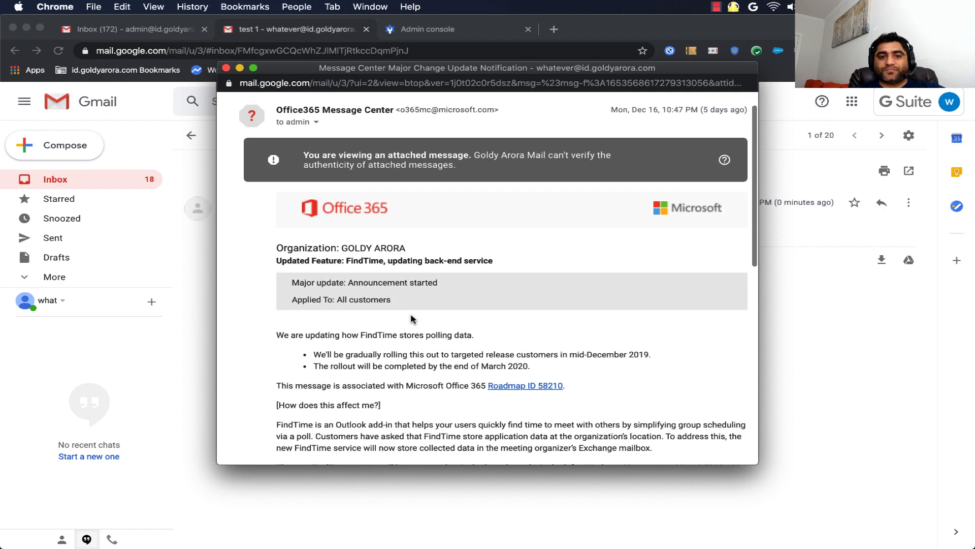
scroll(413, 319, "down", 10)
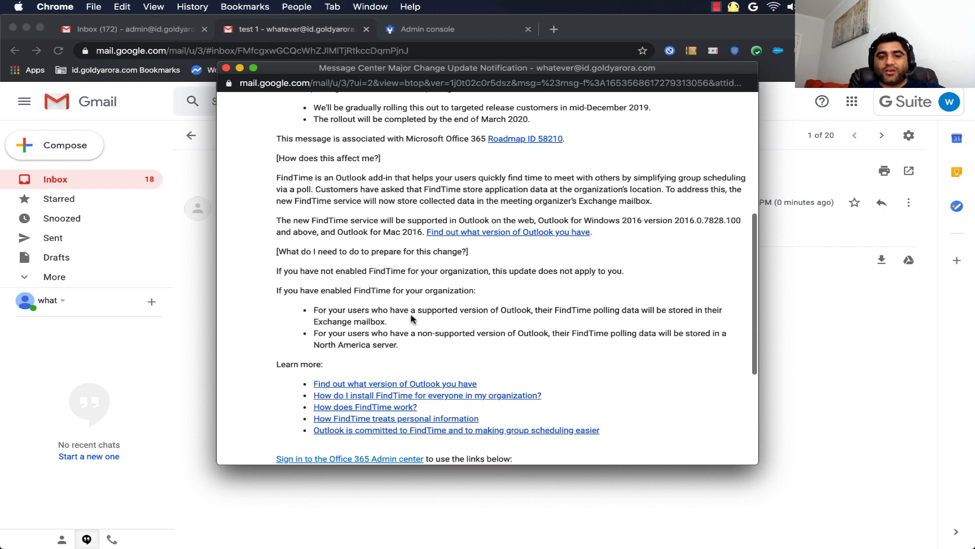
scroll(412, 319, "down", 7)
scroll(412, 319, "up", 20)
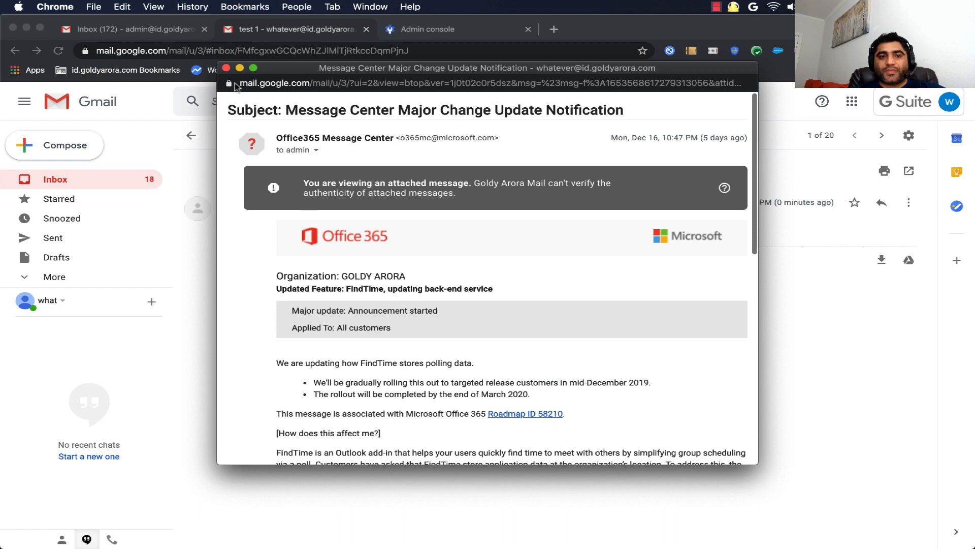
left_click(226, 67)
View the "Summary of failures" attachment, and check the "test 1" email's attachments once more from the inbox
left_click(408, 296)
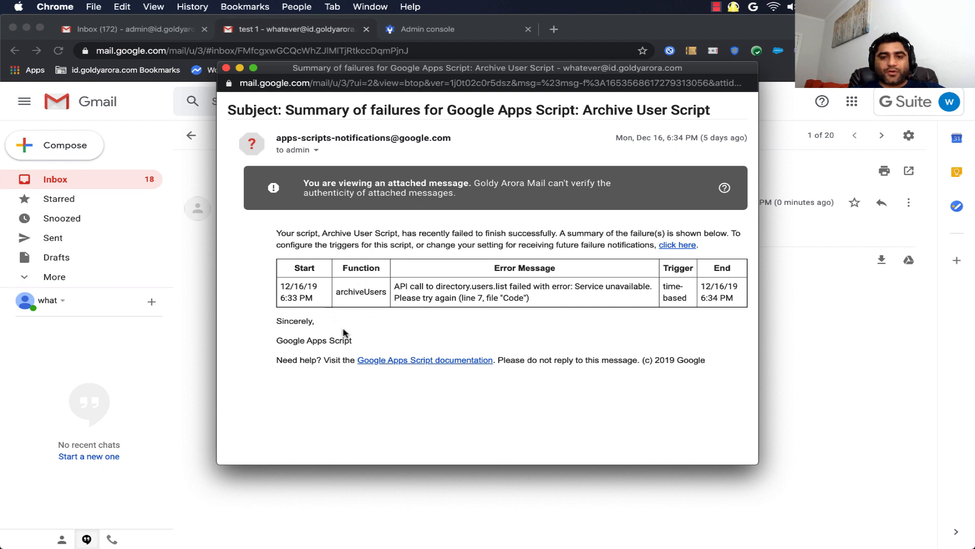
left_click(226, 68)
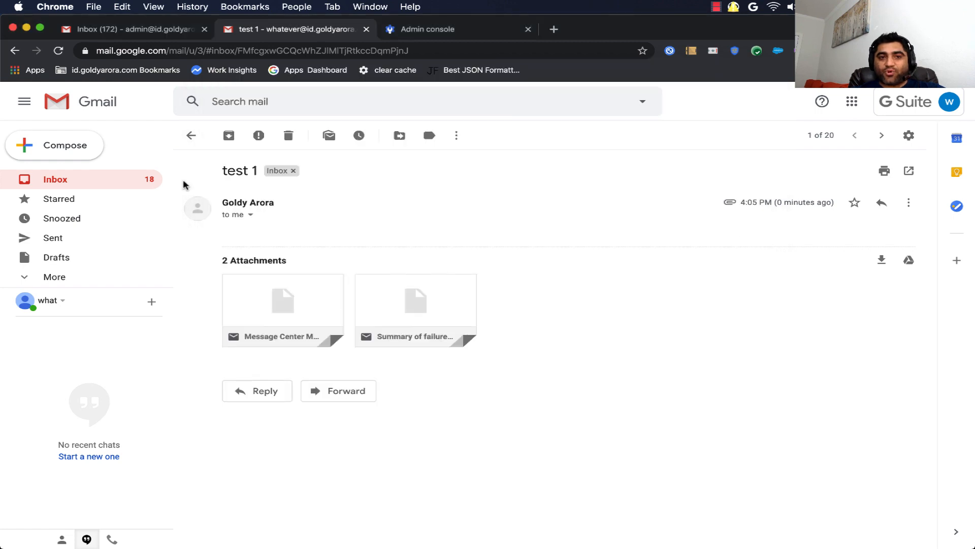
left_click(72, 183)
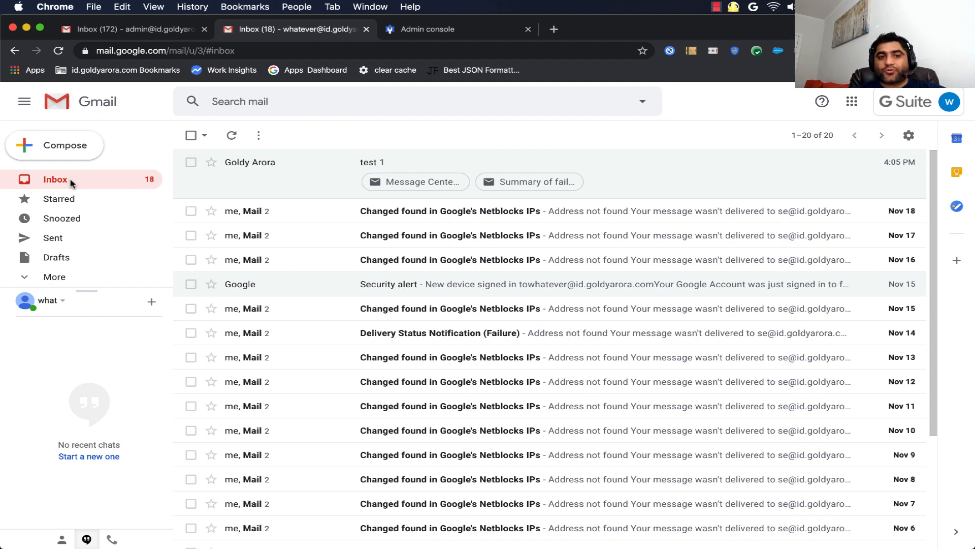
left_click(261, 192)
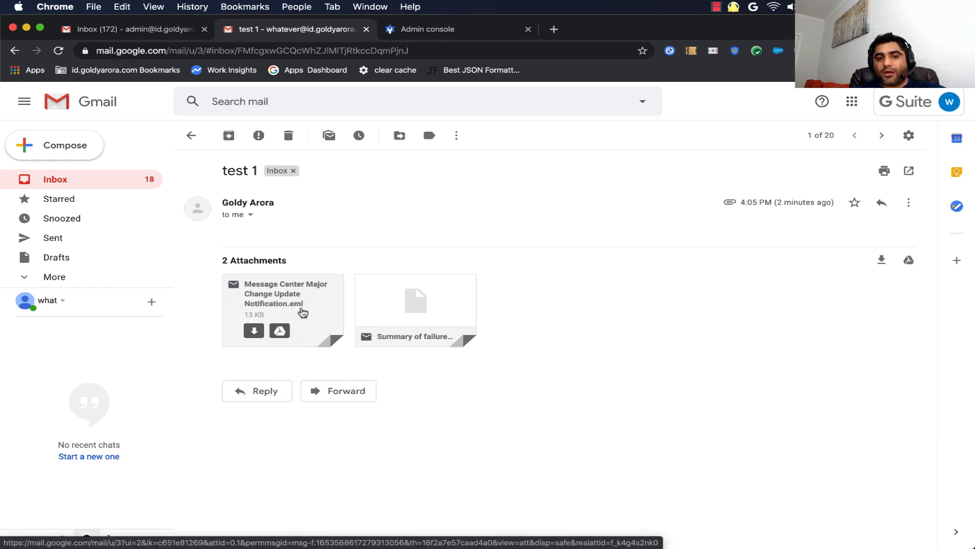
left_click(83, 181)
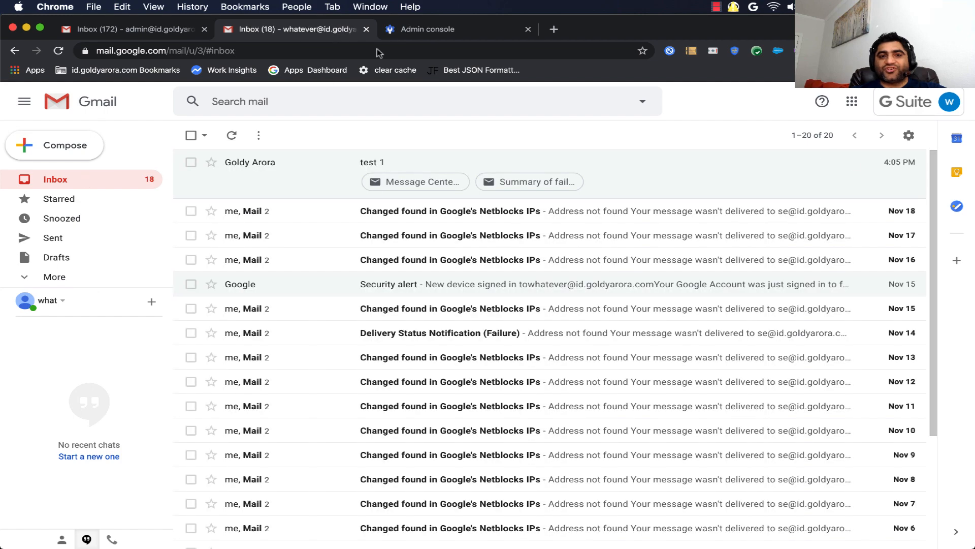
Switch to the Google Admin console, search for "attachment" and open the Attachment compliance result
left_click(429, 33)
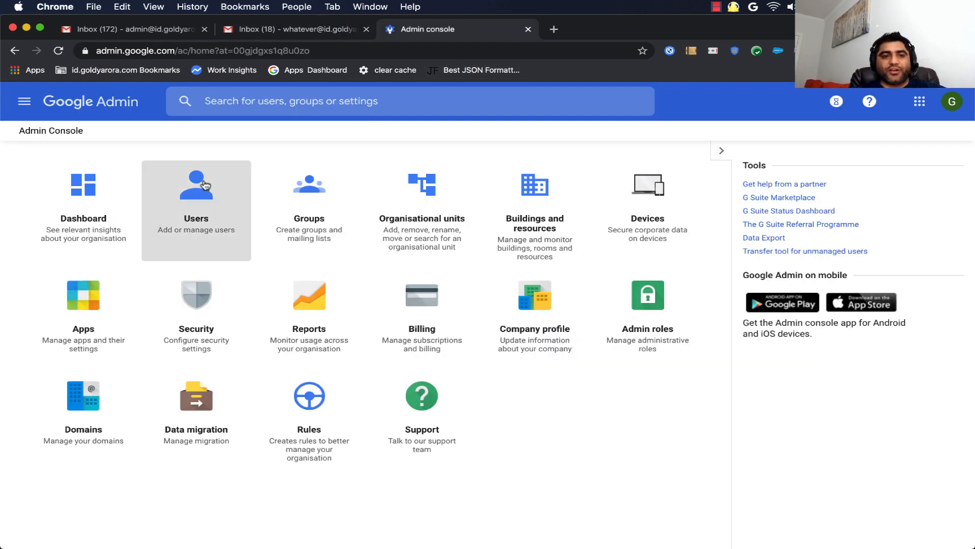
left_click(291, 102)
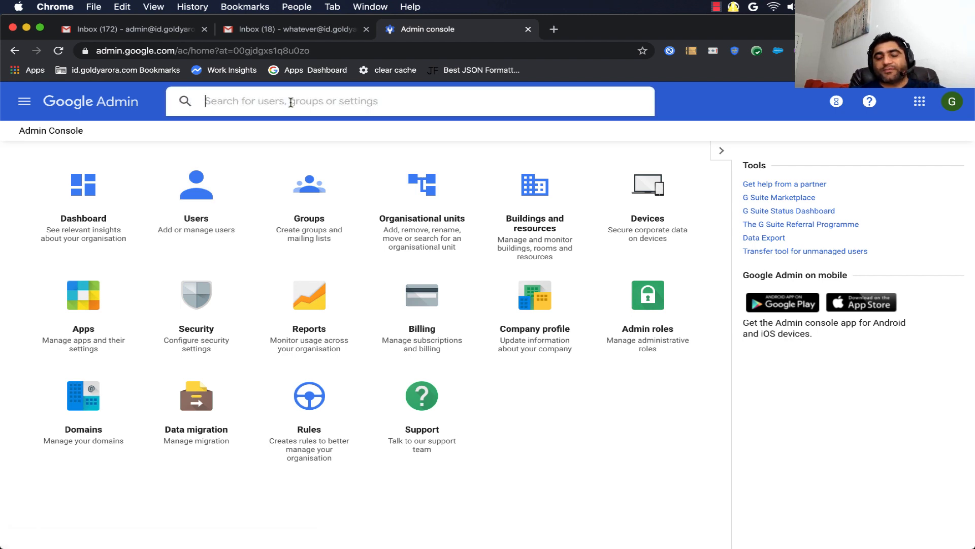
type("attachment")
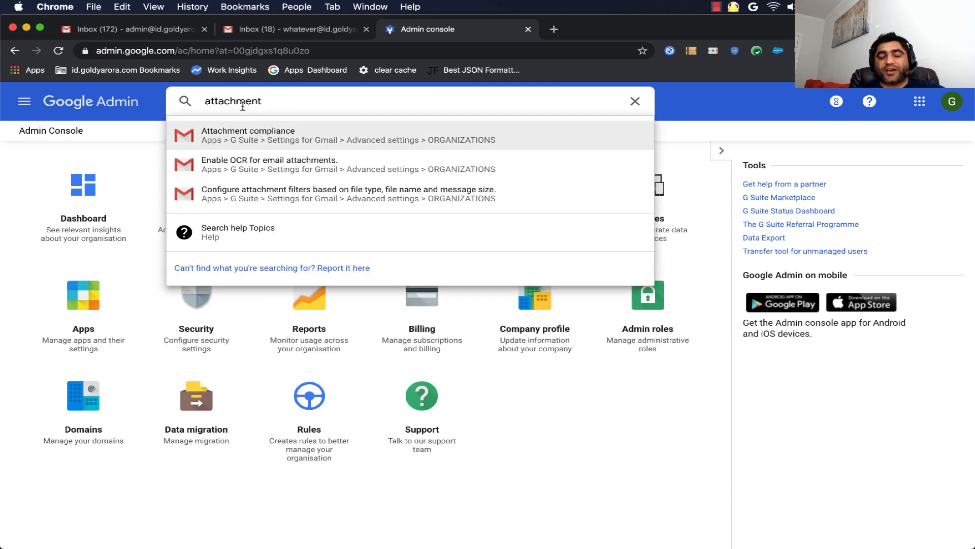
left_click(238, 138)
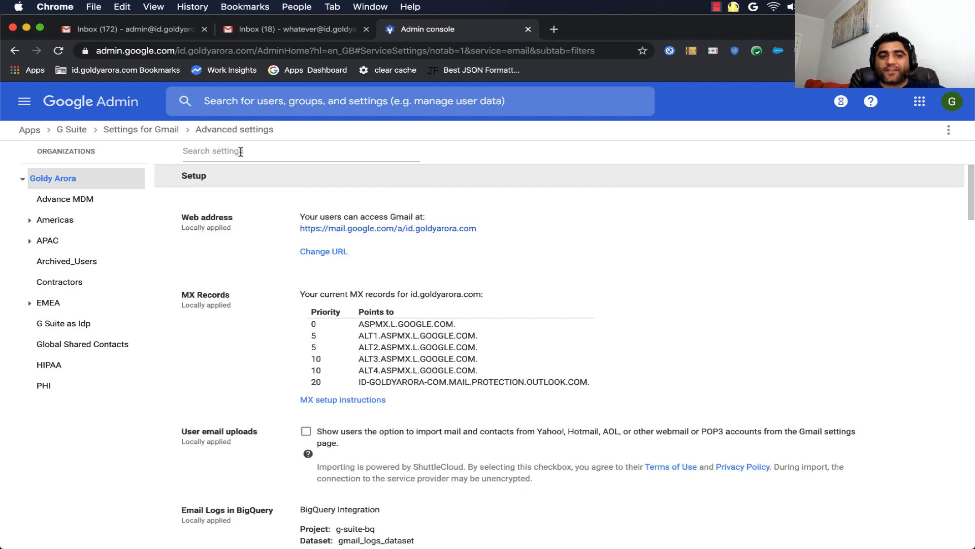
Filter the Gmail advanced settings by "attachment" and locate Attachment compliance in the Compliance section
left_click(241, 152)
type("at")
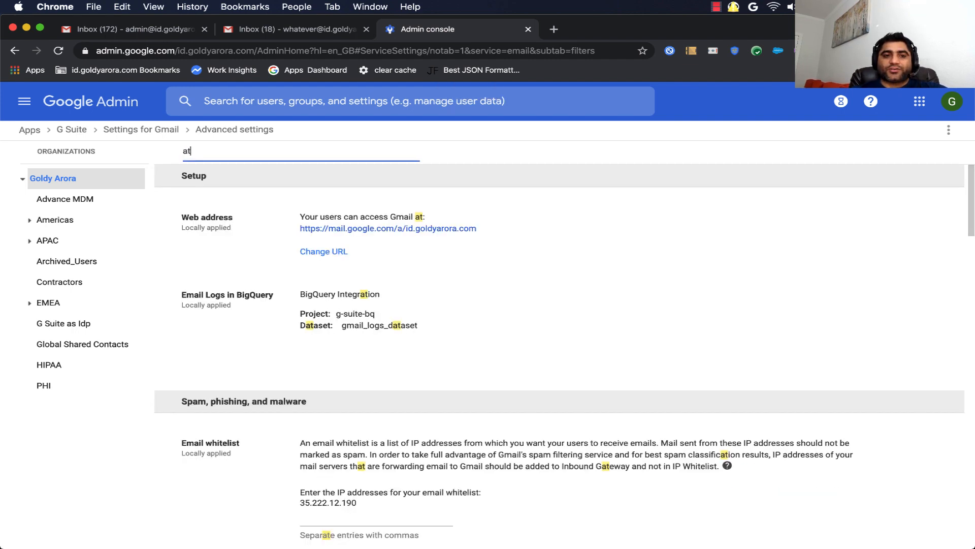
type("tachment")
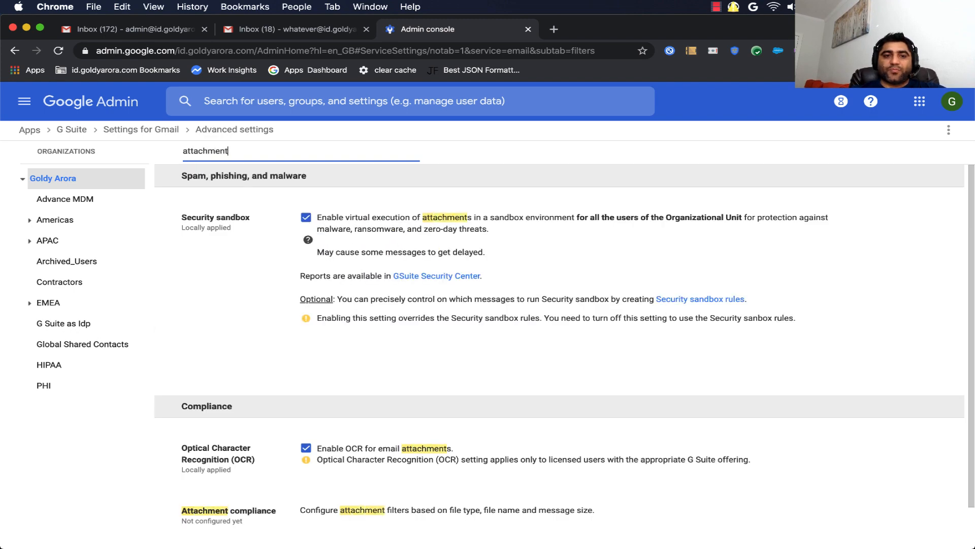
scroll(290, 337, "down", 1)
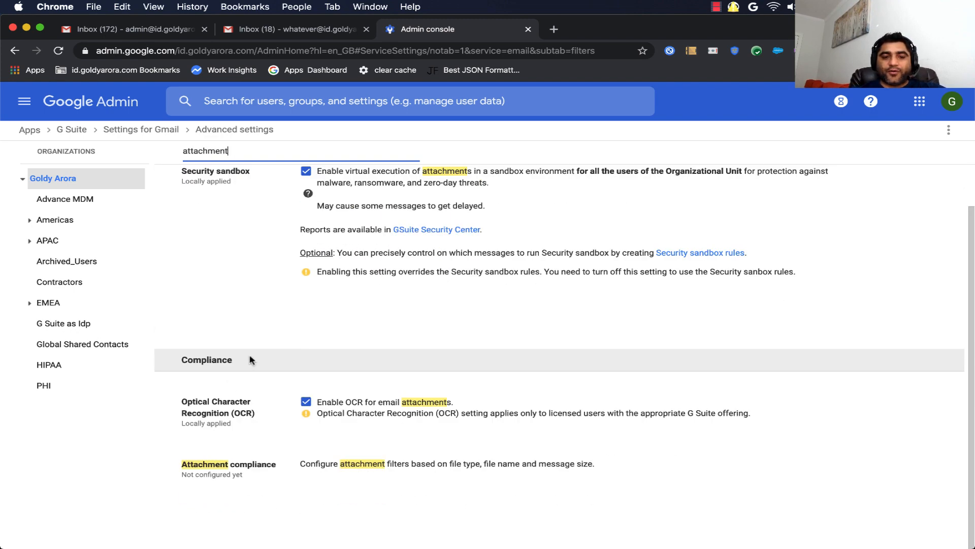
mouse_move(264, 447)
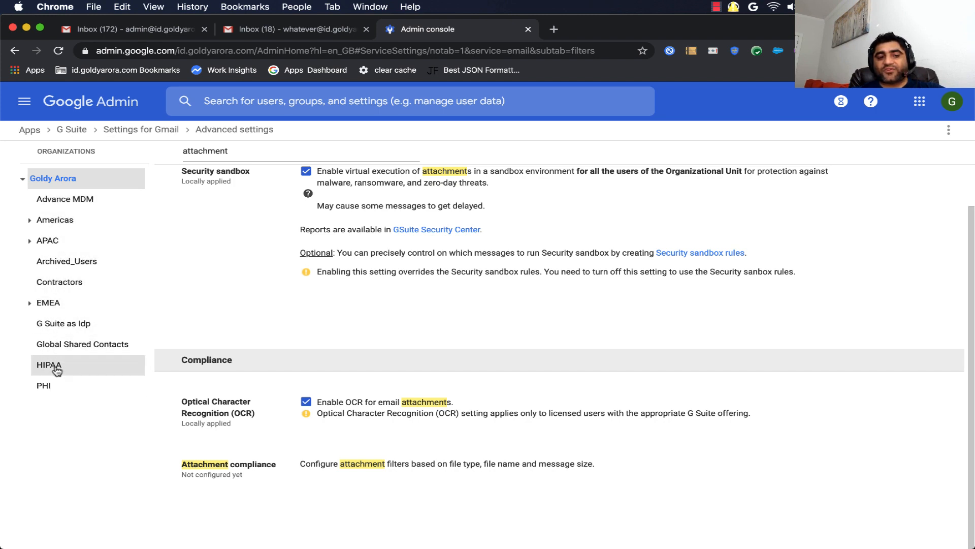
View the PHI unit's settings, return to the top-level organization and start configuring its Attachment compliance
left_click(57, 388)
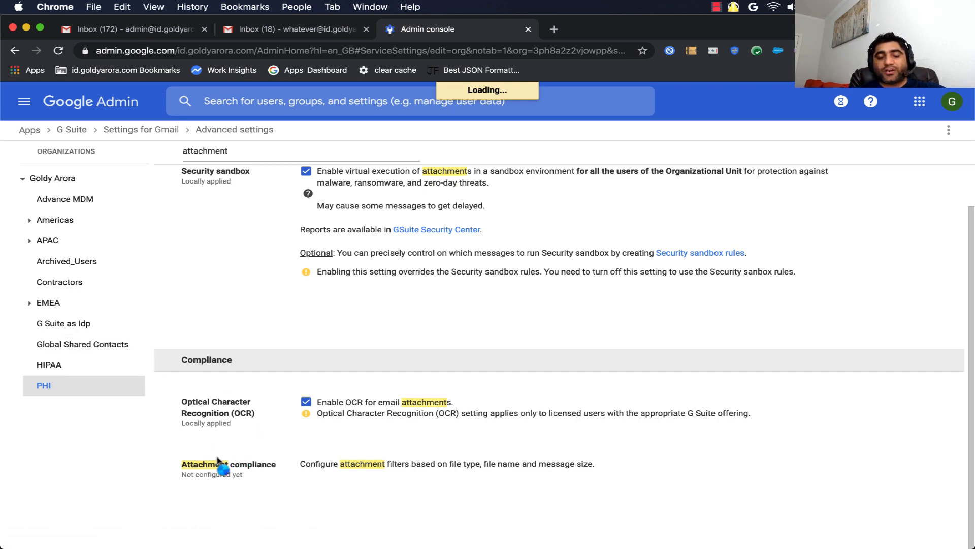
left_click(66, 181)
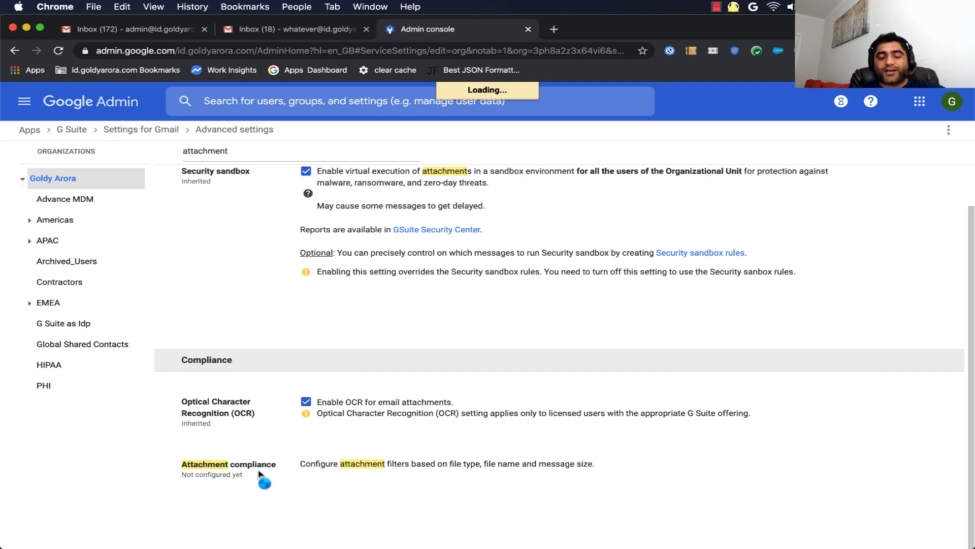
left_click(897, 470)
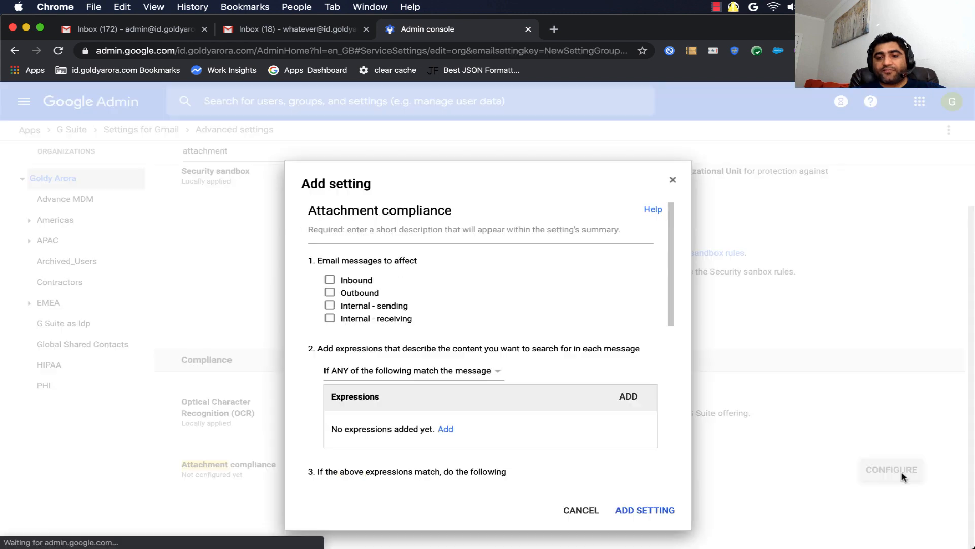
Describe the compliance setting as "block .eml files" and make it affect only outbound messages
left_click(450, 230)
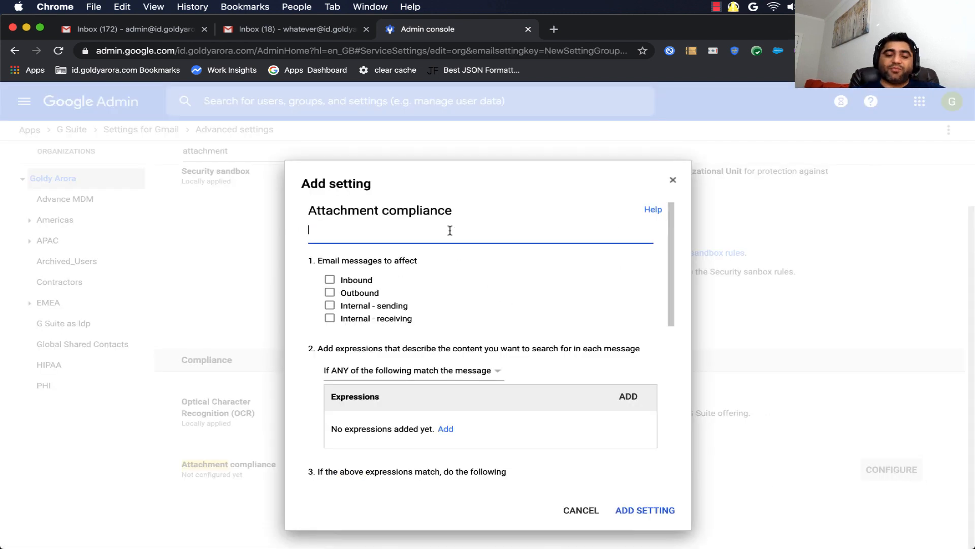
type("block .em")
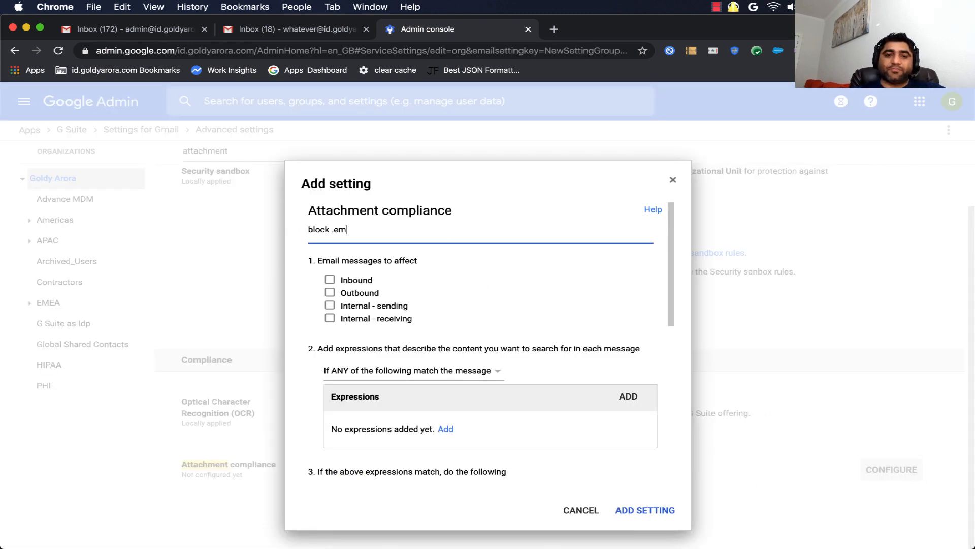
type("l files")
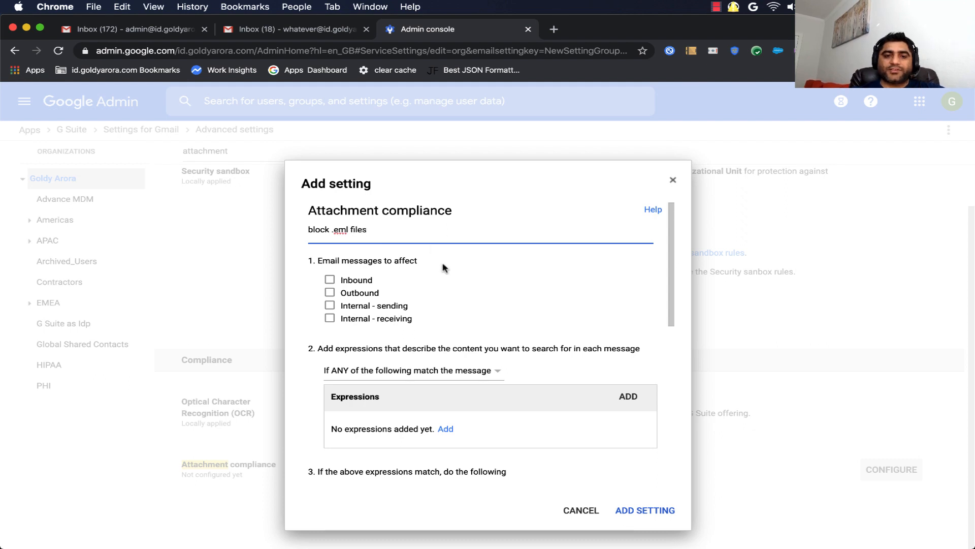
left_click(330, 293)
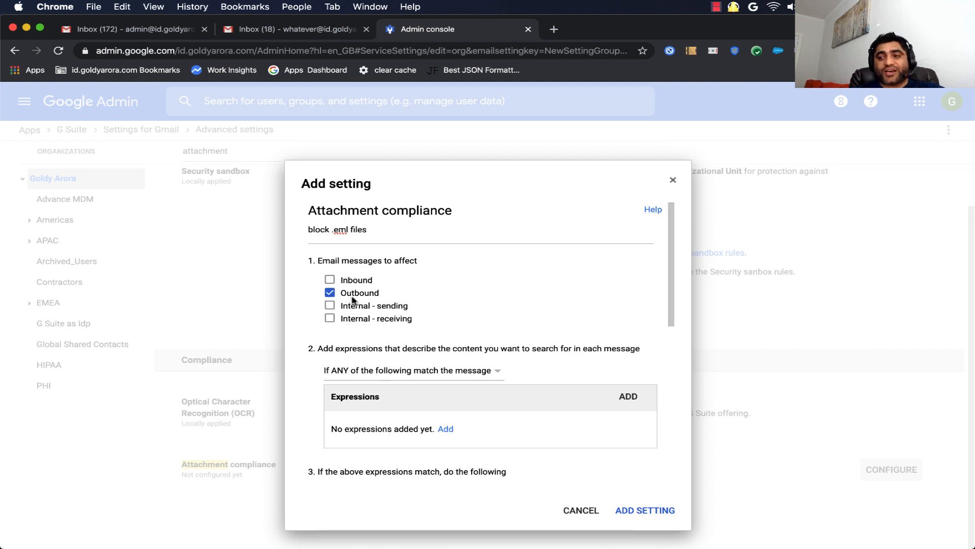
left_click(330, 307)
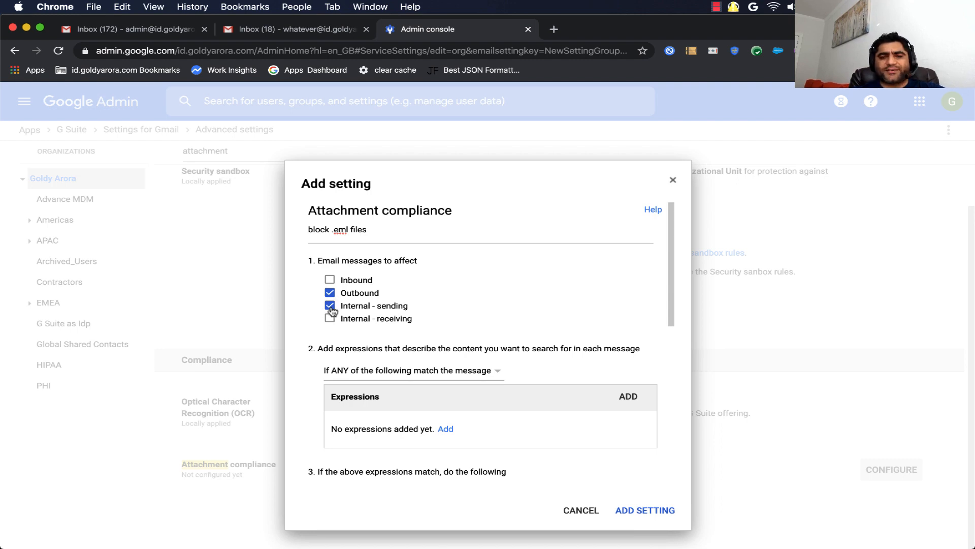
left_click(331, 306)
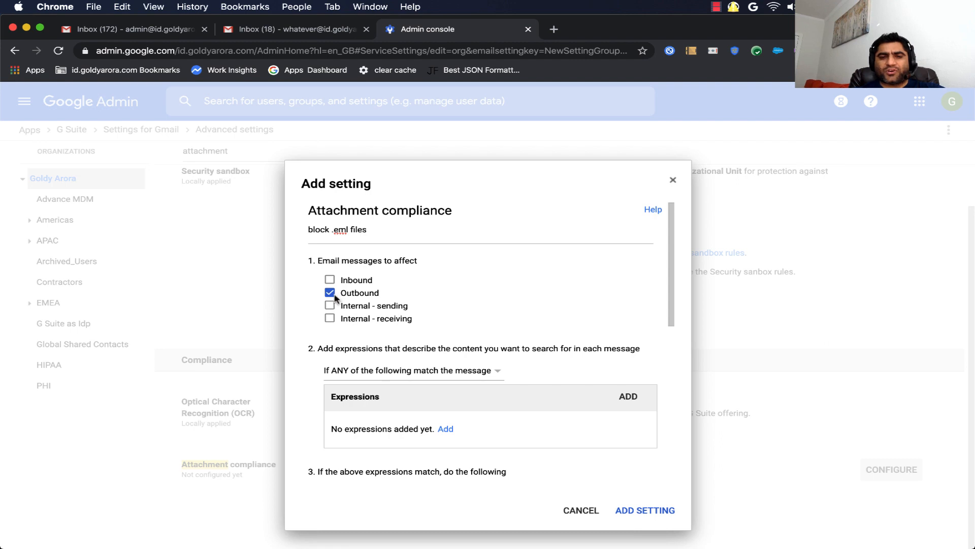
Add and save a File type expression that matches the custom file extension .eml
scroll(437, 368, "down", 4)
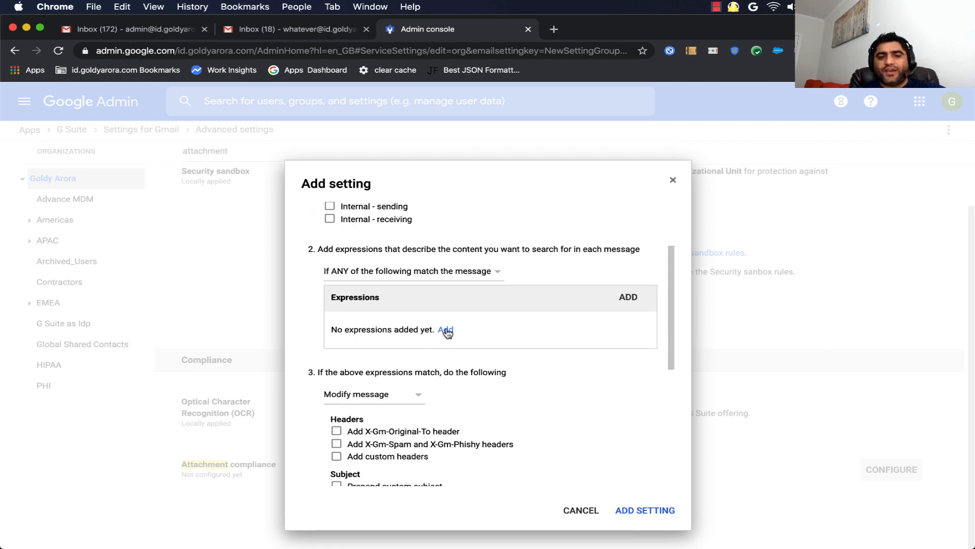
left_click(446, 331)
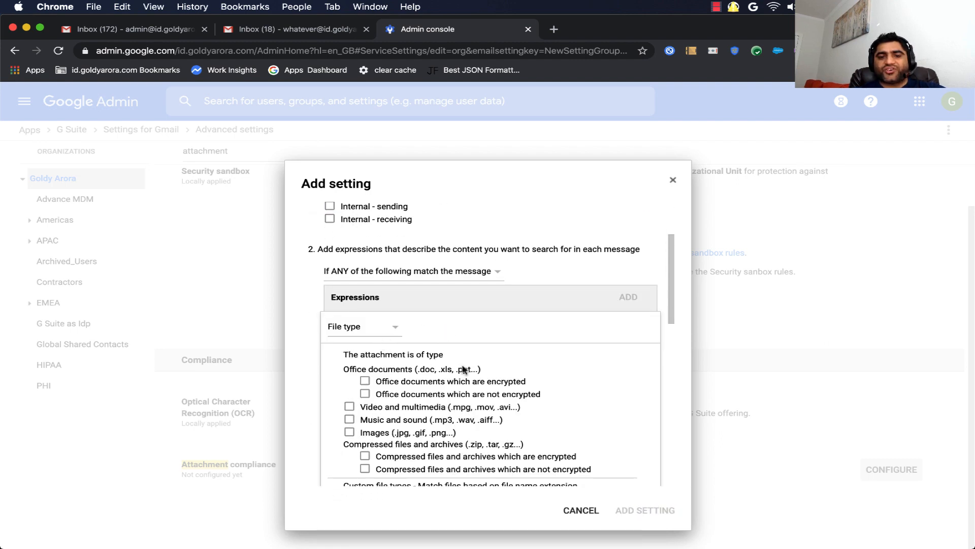
scroll(464, 369, "down", 2)
left_click(370, 279)
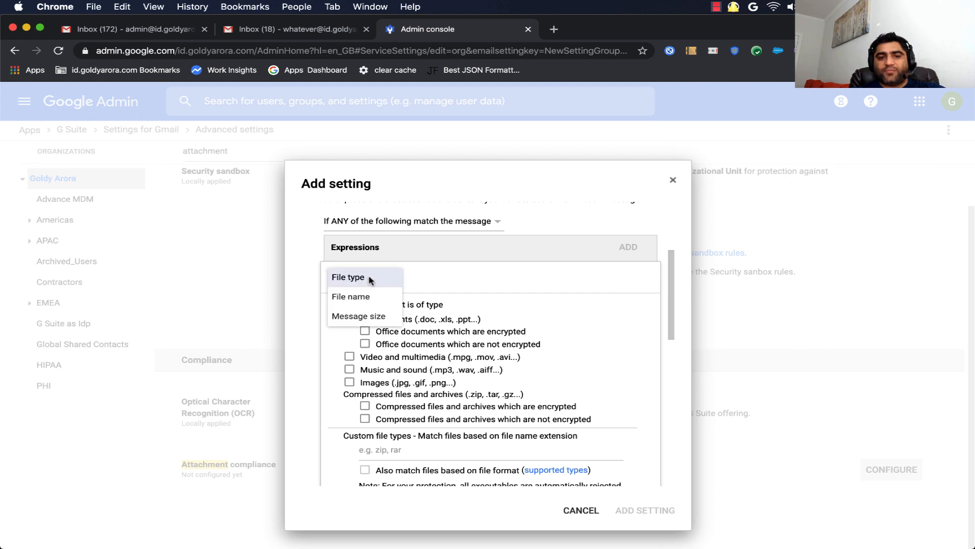
left_click(355, 279)
scroll(486, 413, "down", 2)
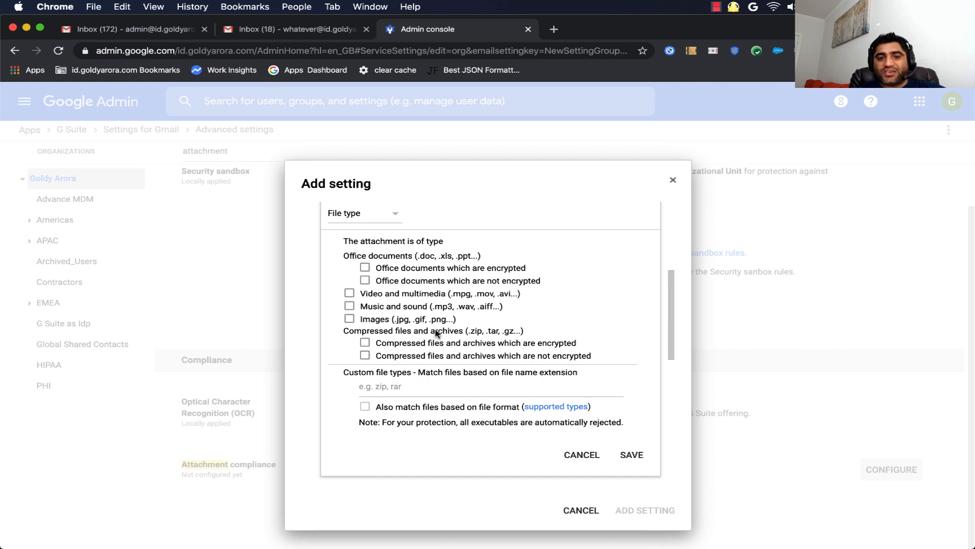
left_click(426, 386)
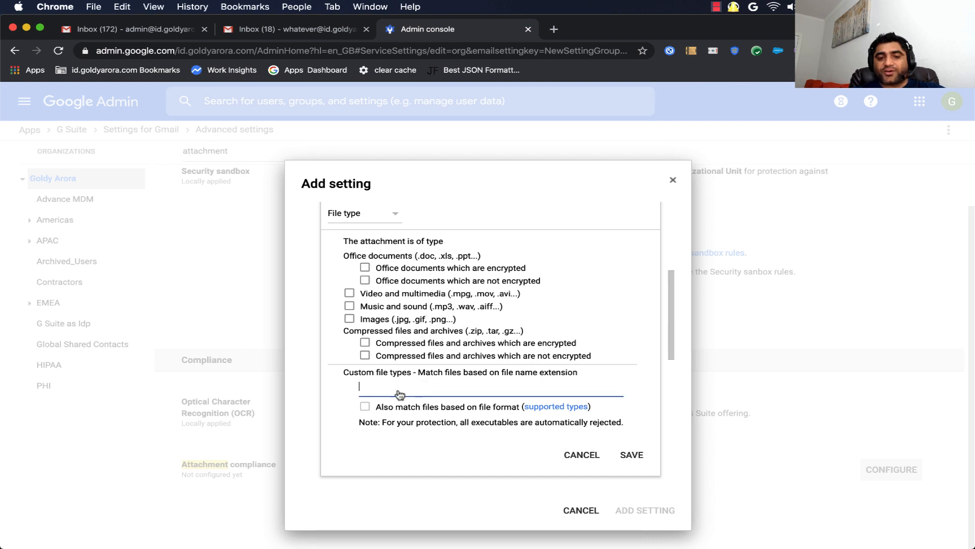
type(".")
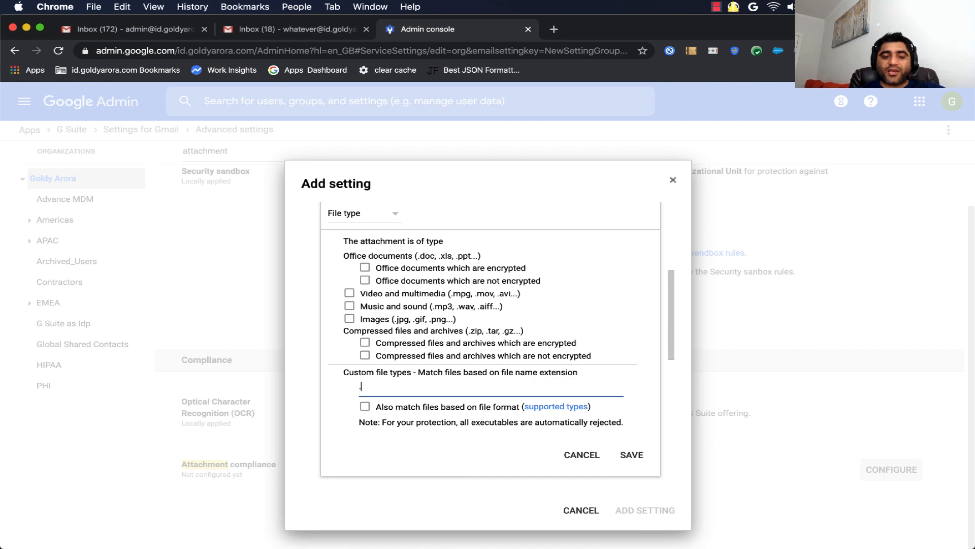
type("eml")
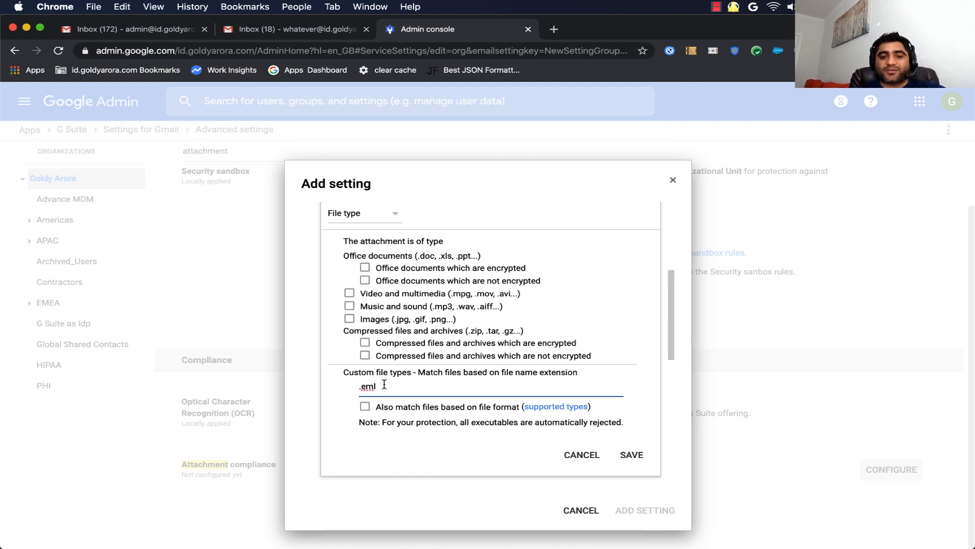
left_click(632, 456)
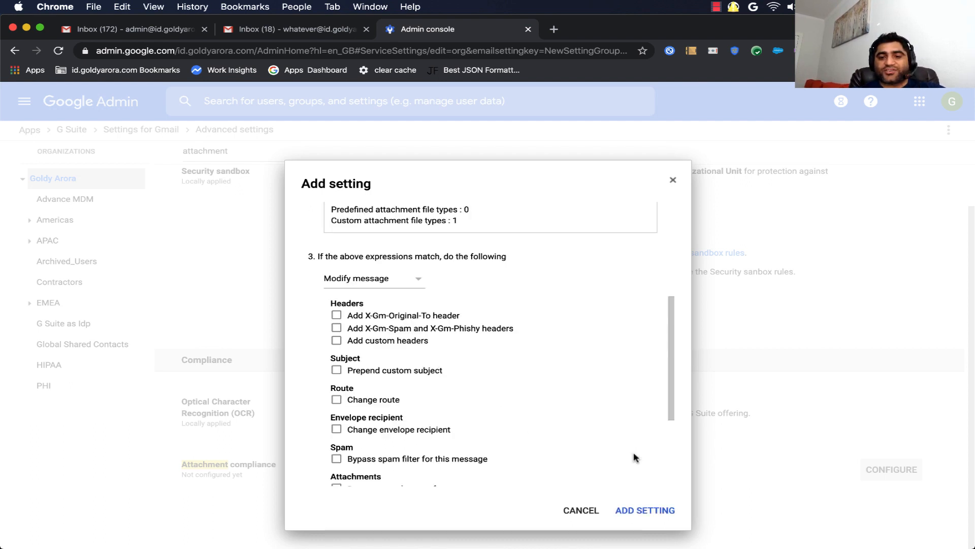
Show the setting's additional options and try to add the setting with Modify message and no modification selected
scroll(518, 415, "down", 5)
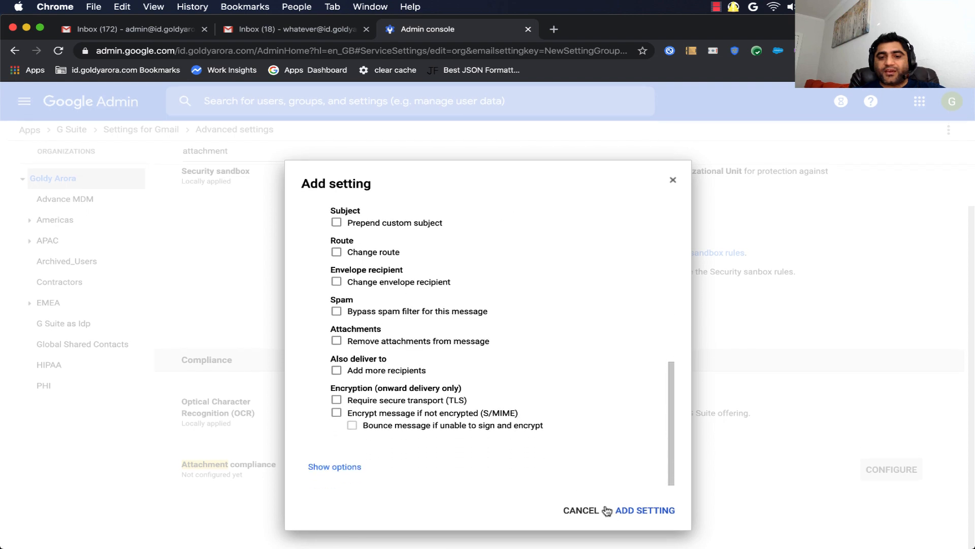
left_click(335, 466)
scroll(551, 438, "down", 3)
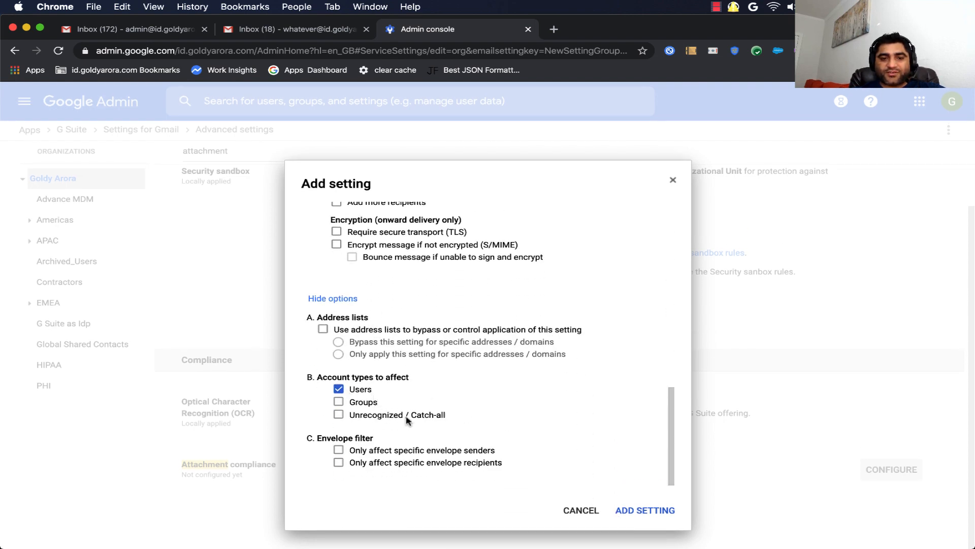
left_click(648, 511)
Change the action for matching messages to Reject message
scroll(457, 355, "up", 3)
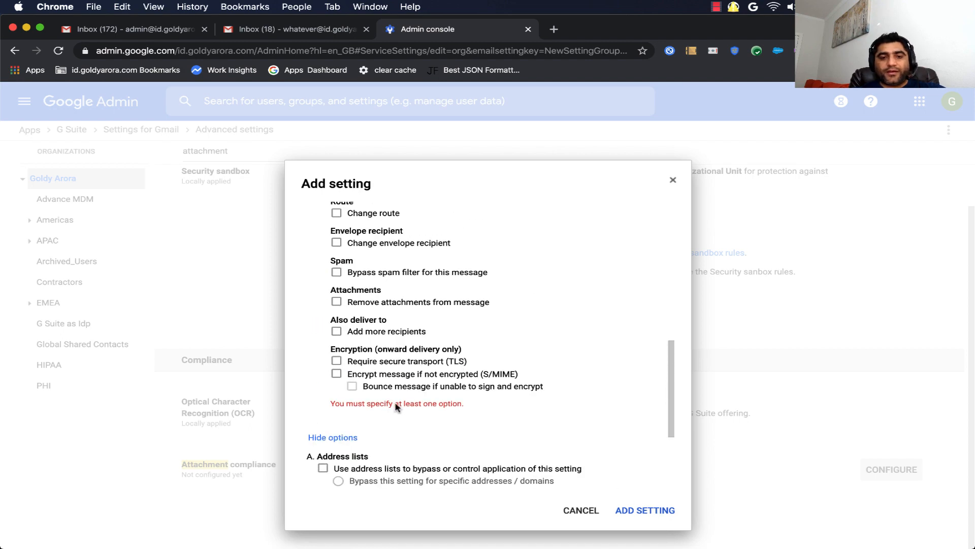
scroll(418, 409, "up", 5)
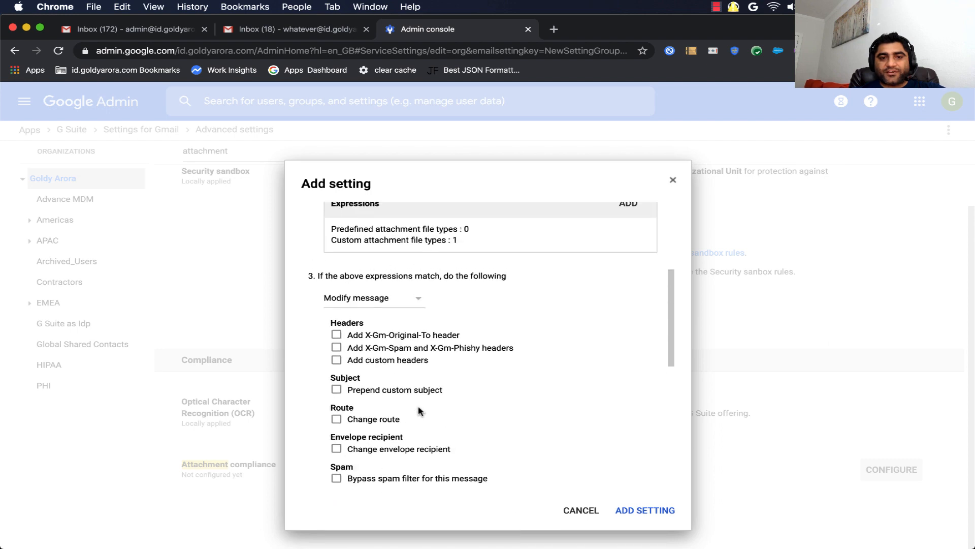
left_click(376, 306)
left_click(361, 318)
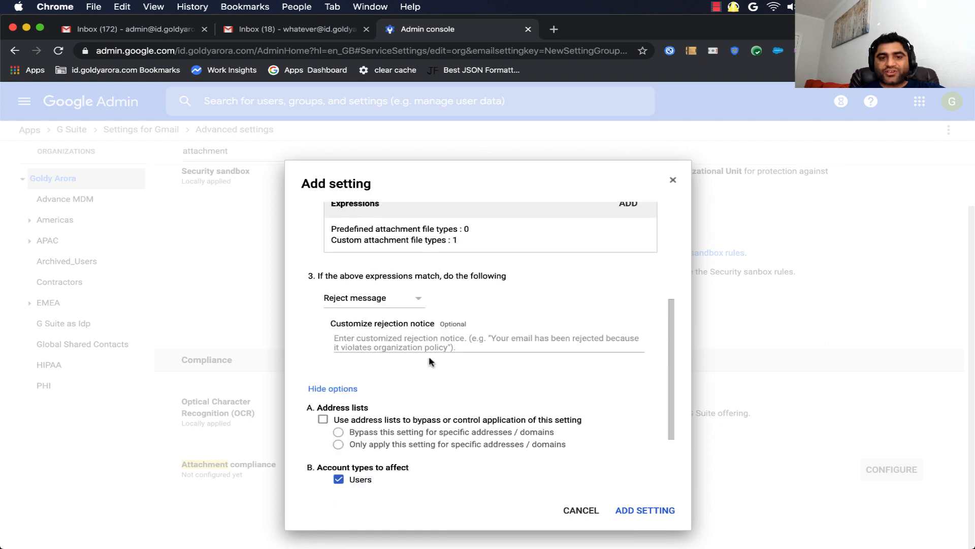
Enter the rejection notice "eml files are not allowed.", then add the setting and save the Gmail settings
left_click(407, 347)
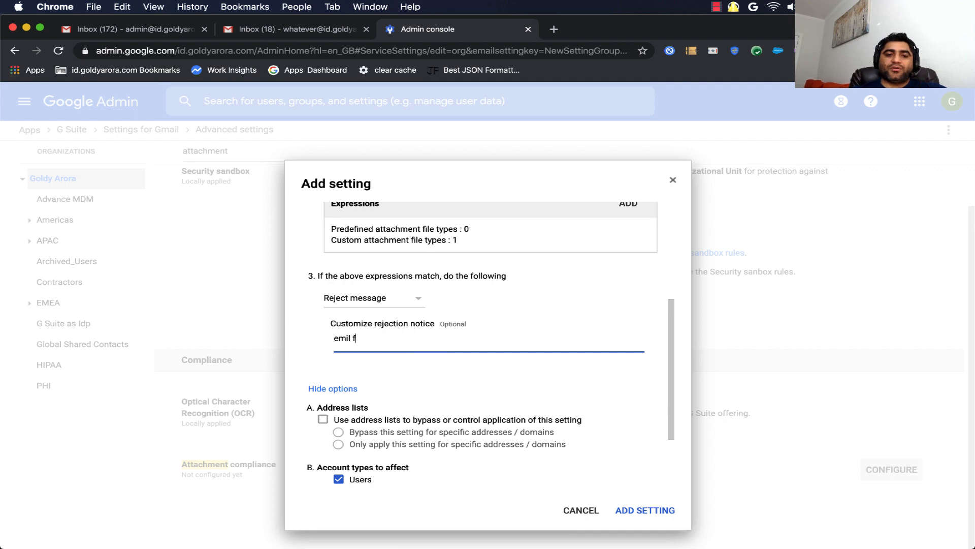
type("eml files are no")
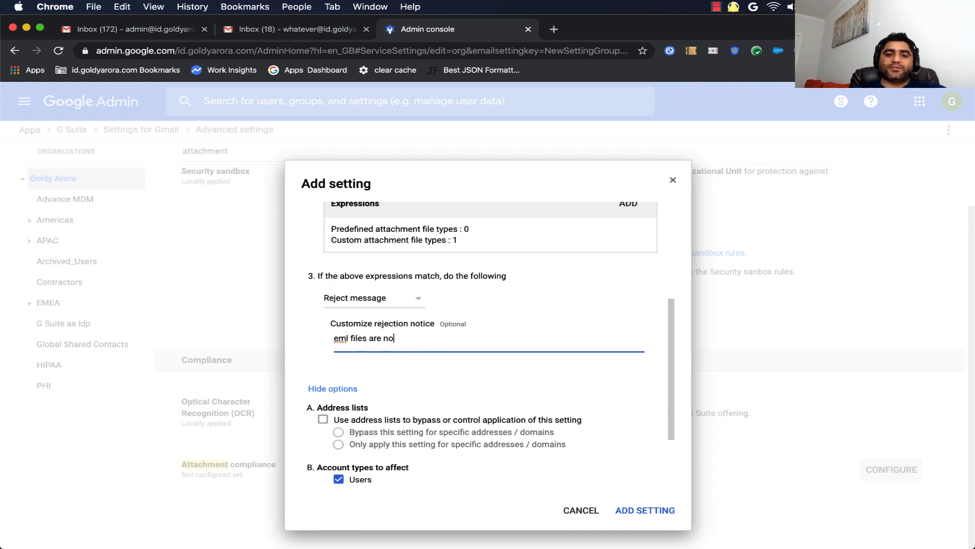
type("t allowe")
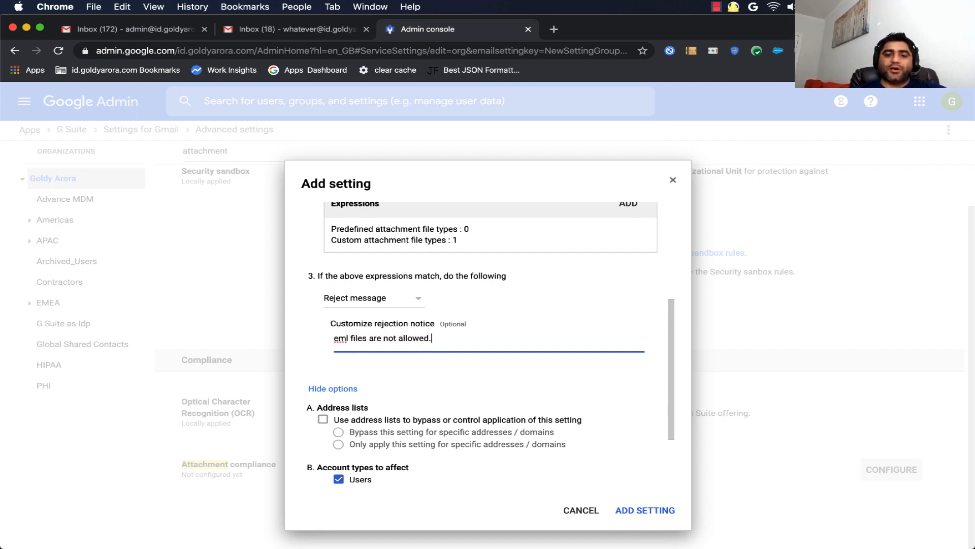
type("d.")
left_click(635, 510)
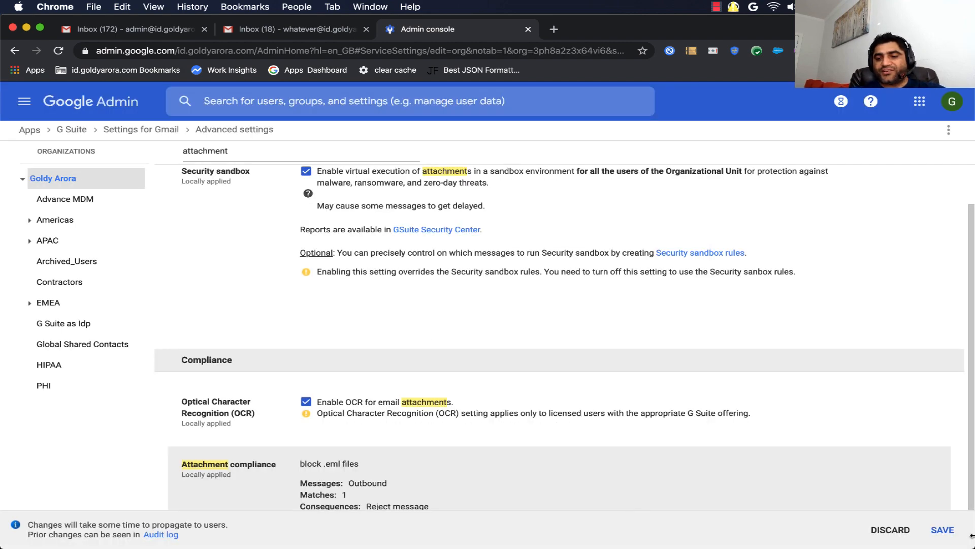
left_click(945, 530)
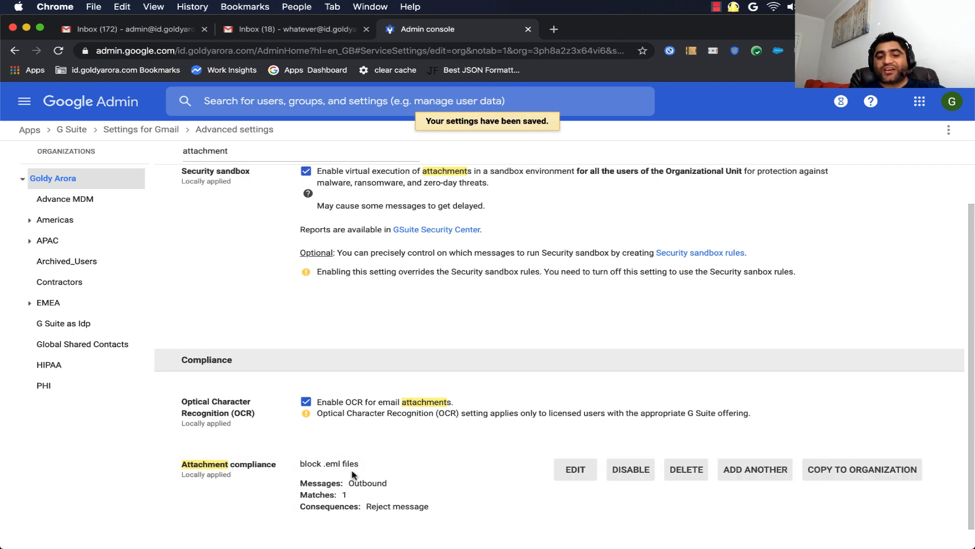
Switch to the admin account's Gmail inbox and start forwarding the two 17 Dec G Suite Team messages as attachments
scroll(354, 475, "down", 1)
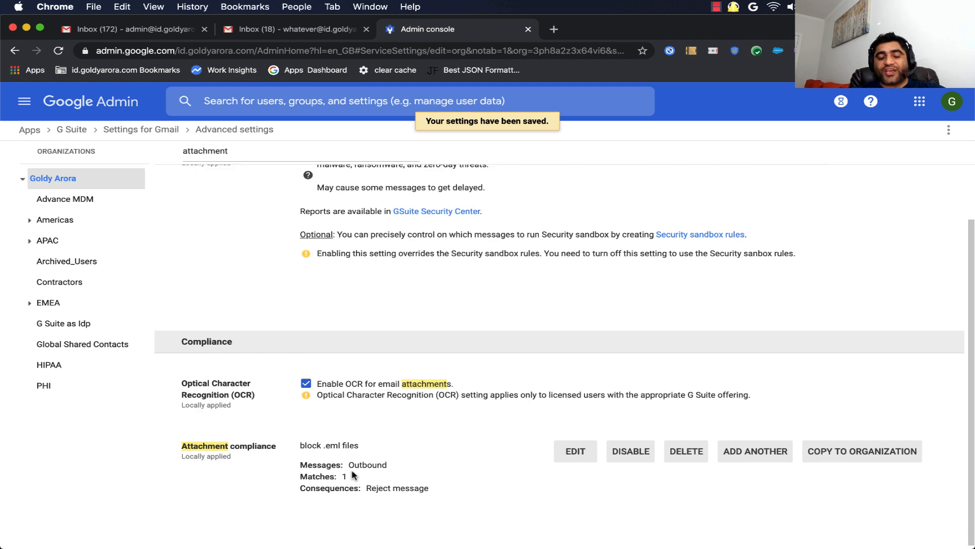
left_click(160, 33)
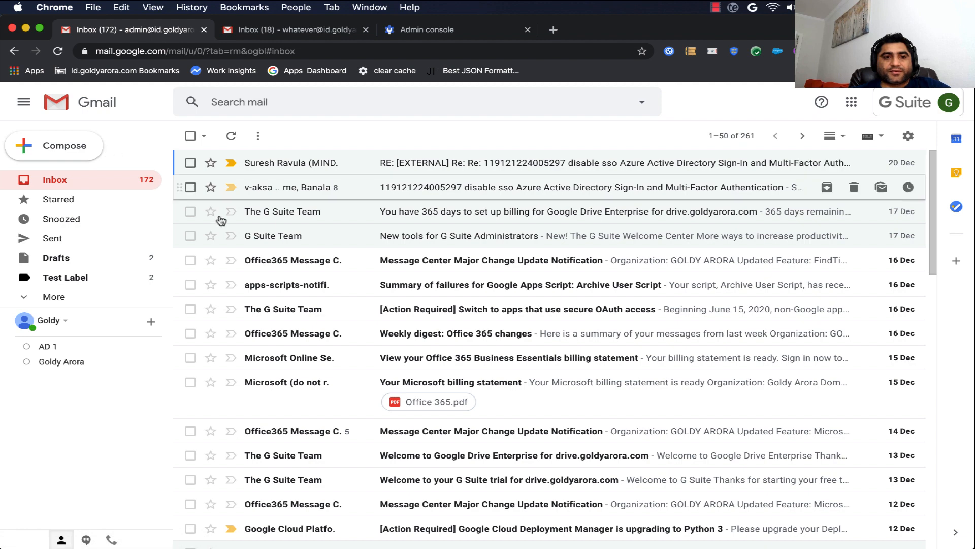
left_click(190, 211)
left_click(191, 235)
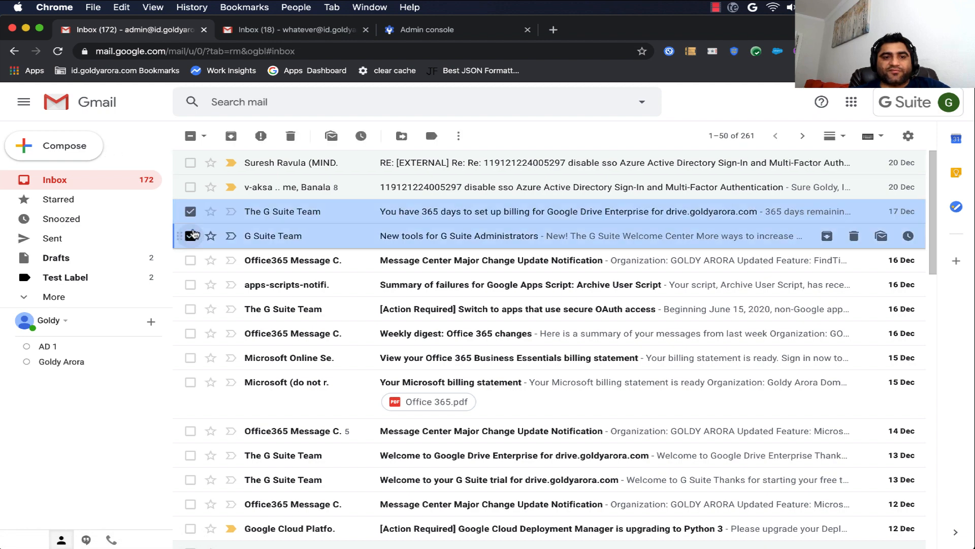
left_click(459, 136)
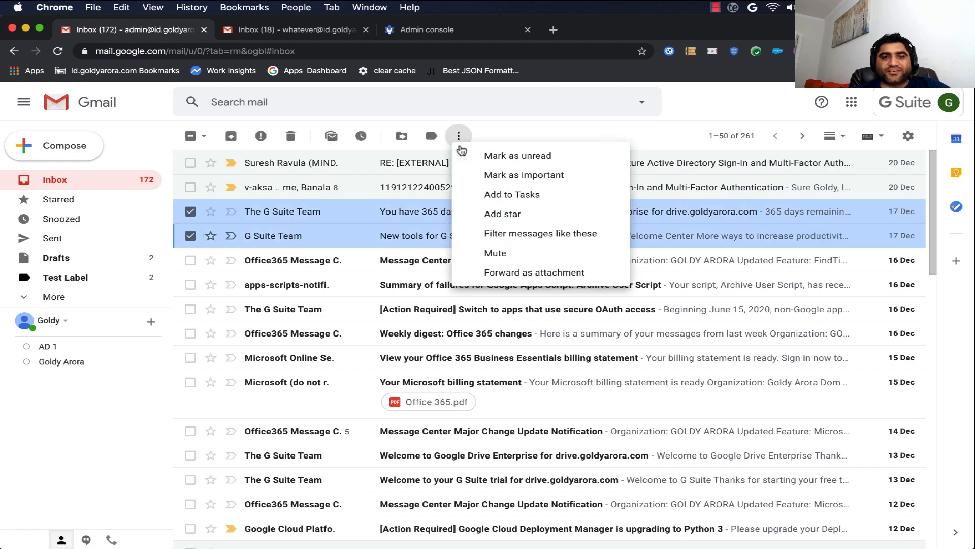
left_click(520, 277)
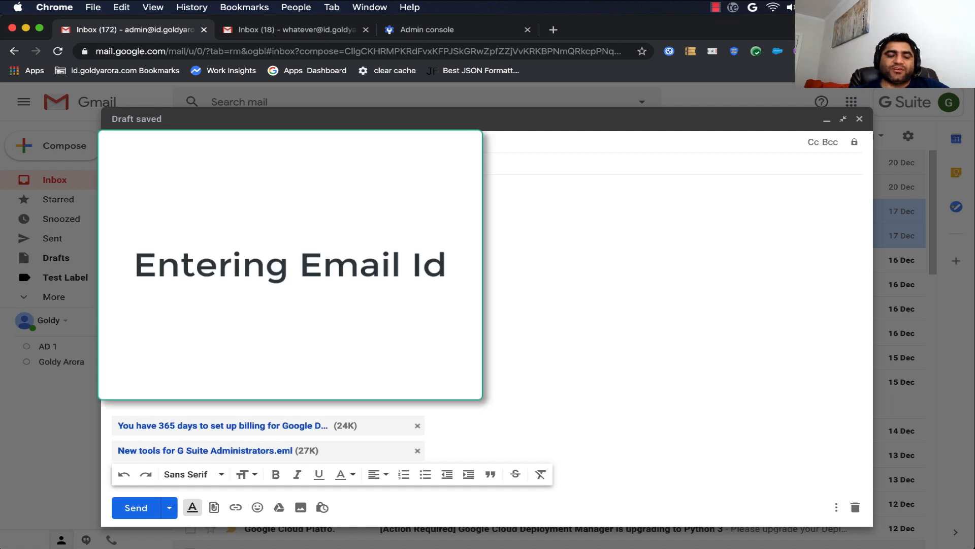
Enter the recipient's email address and the subject "test 2", then send the message
type("go")
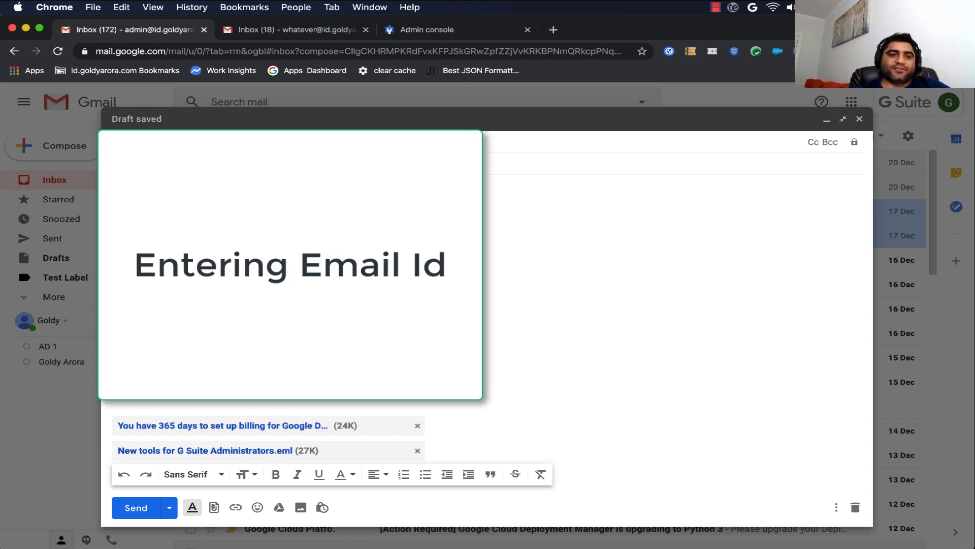
key("Tab")
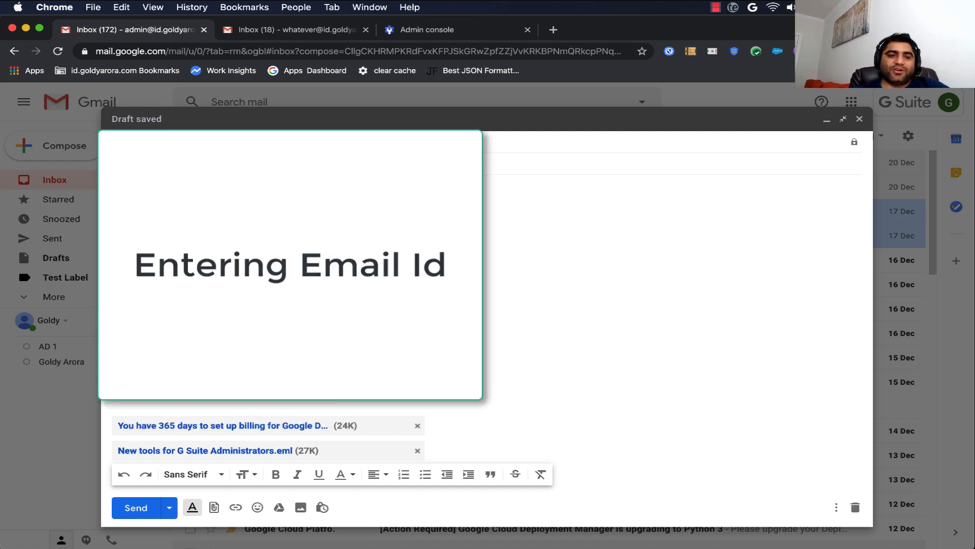
type("test ")
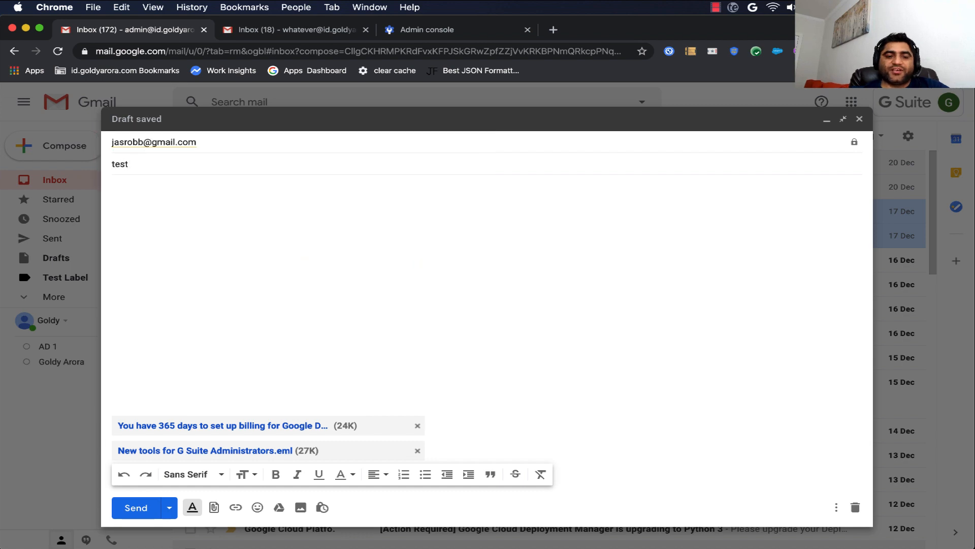
type("2")
left_click(137, 507)
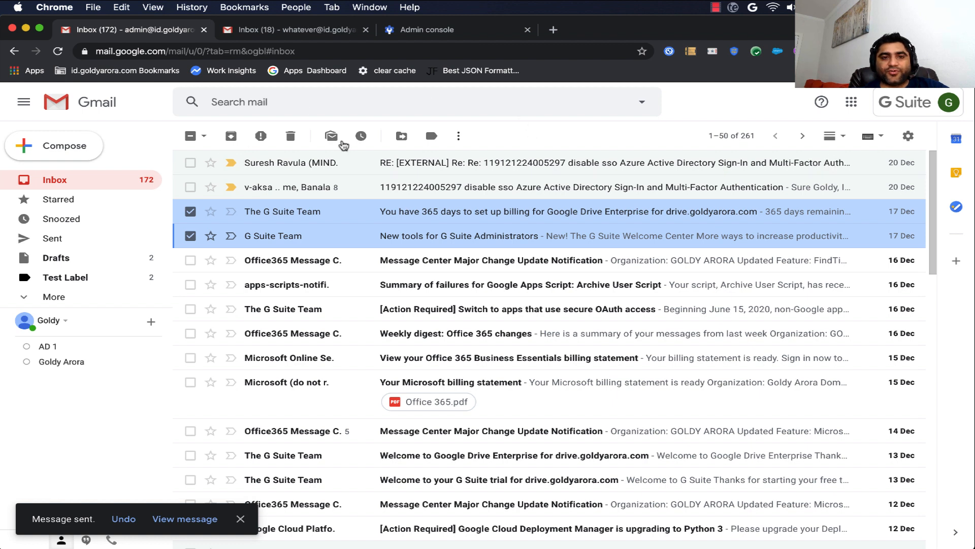
Refresh the inbox until a reply to "test 2" arrives, then open the conversation and examine the delivery response
left_click(70, 179)
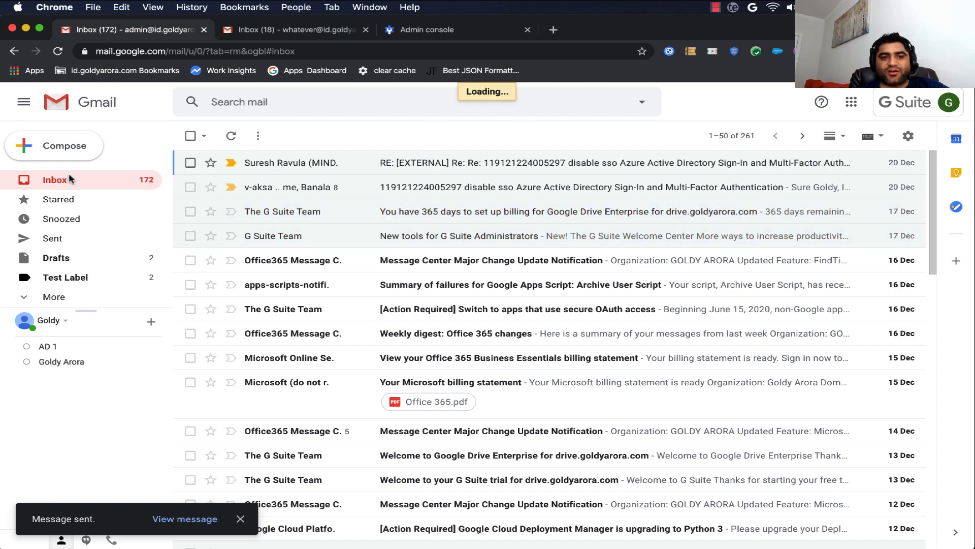
left_click(231, 138)
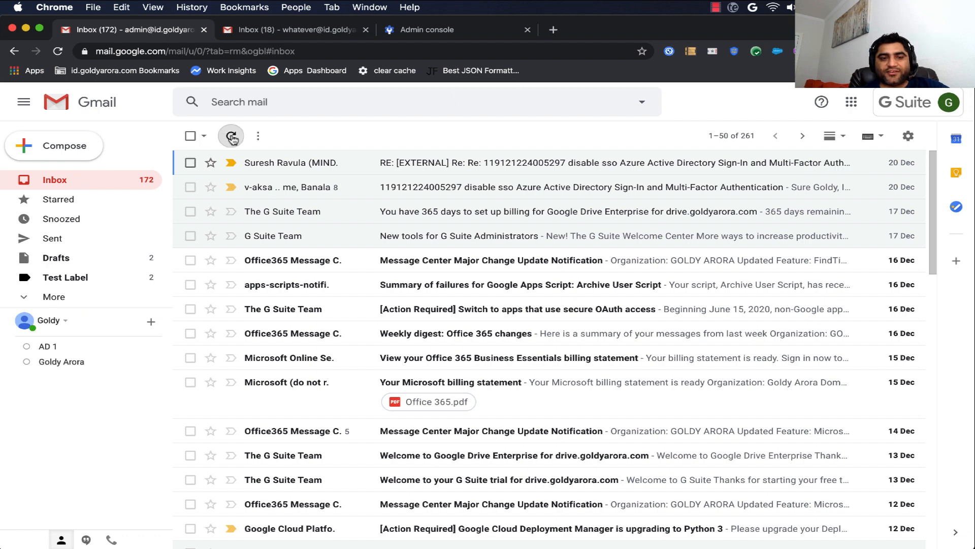
left_click(233, 138)
left_click(232, 139)
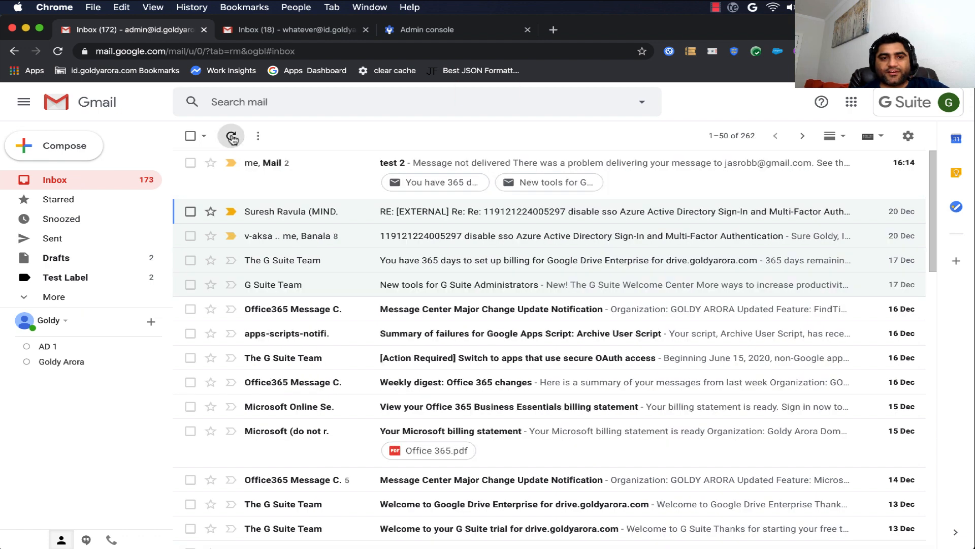
left_click(232, 138)
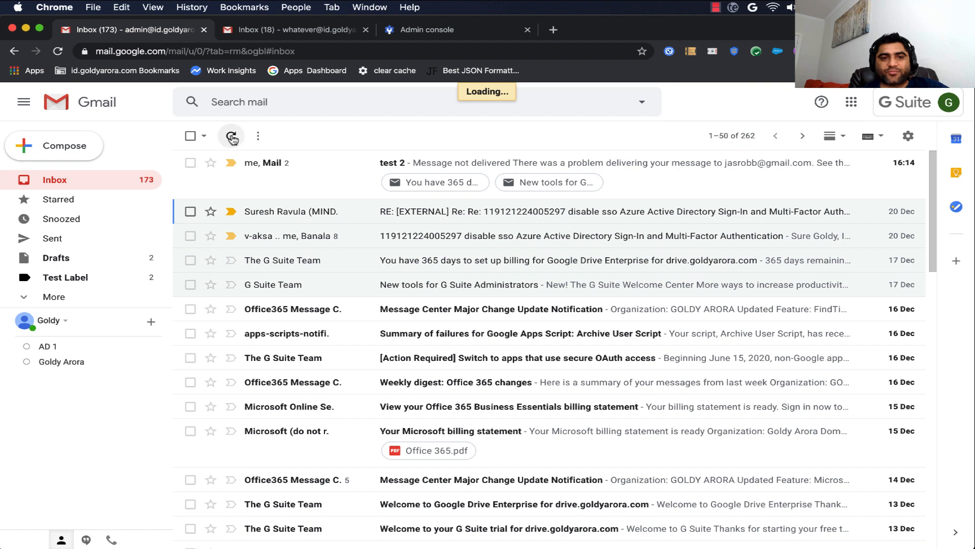
left_click(294, 179)
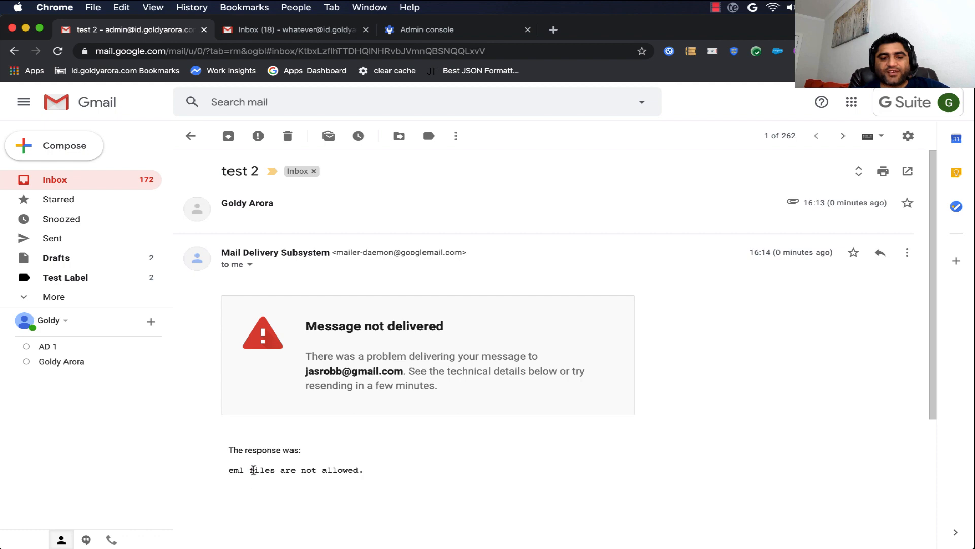
triple_click(254, 470)
Switch to the Admin console, open the "block .eml files" setting for editing and examine its custom rejection notice
left_click(432, 31)
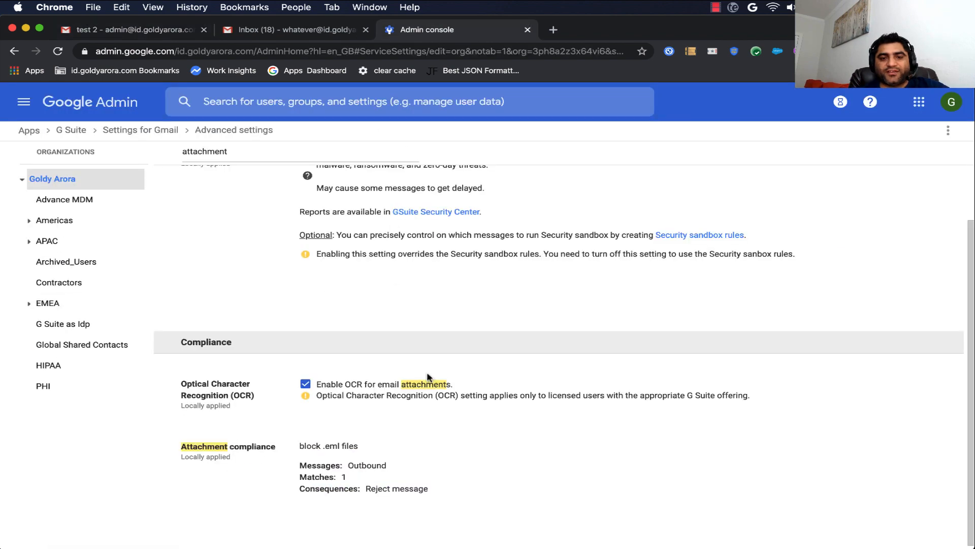
mouse_move(534, 454)
left_click(574, 451)
scroll(505, 425, "down", 3)
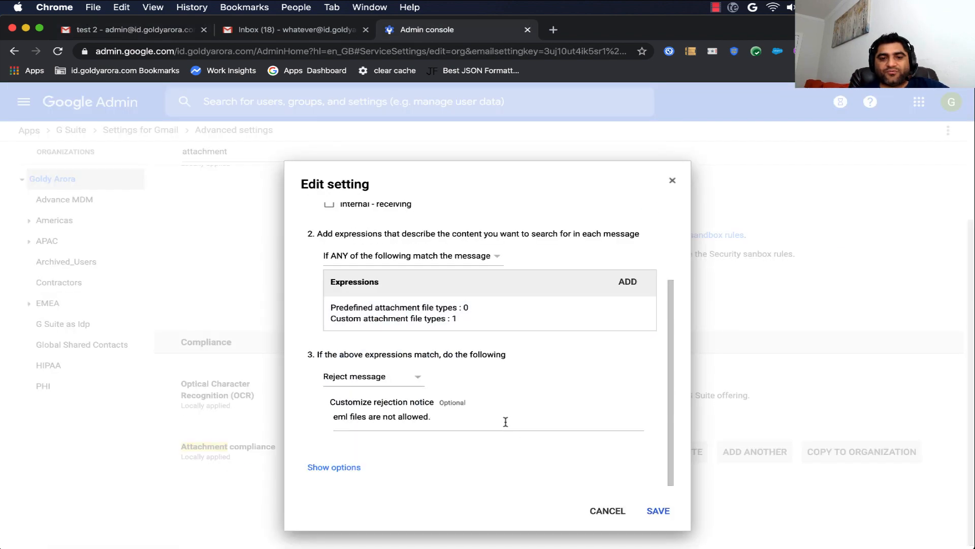
double_click(336, 417)
triple_click(395, 415)
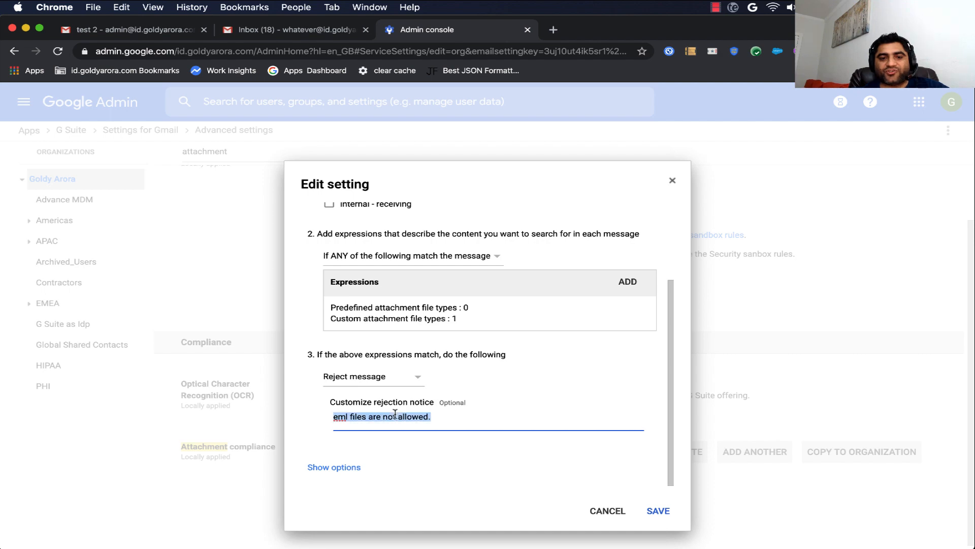
Return to the Gmail inbox's message list, recheck the open setting in the Admin console and switch back to Gmail
left_click(165, 37)
left_click(84, 184)
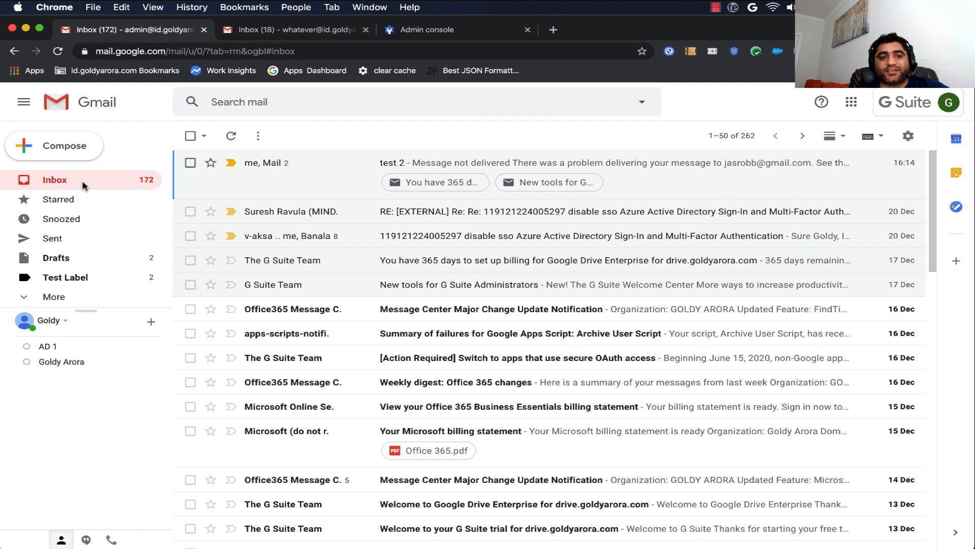
left_click(412, 36)
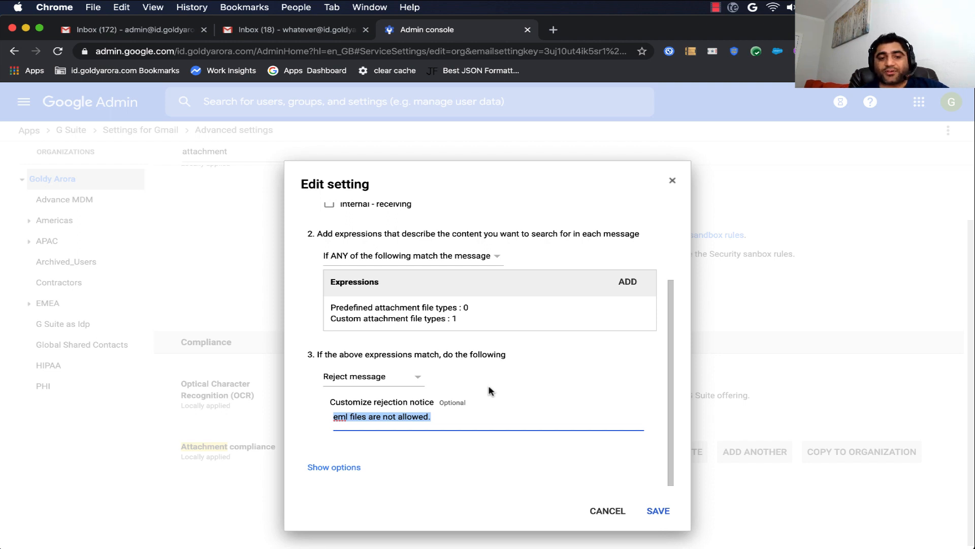
left_click(155, 32)
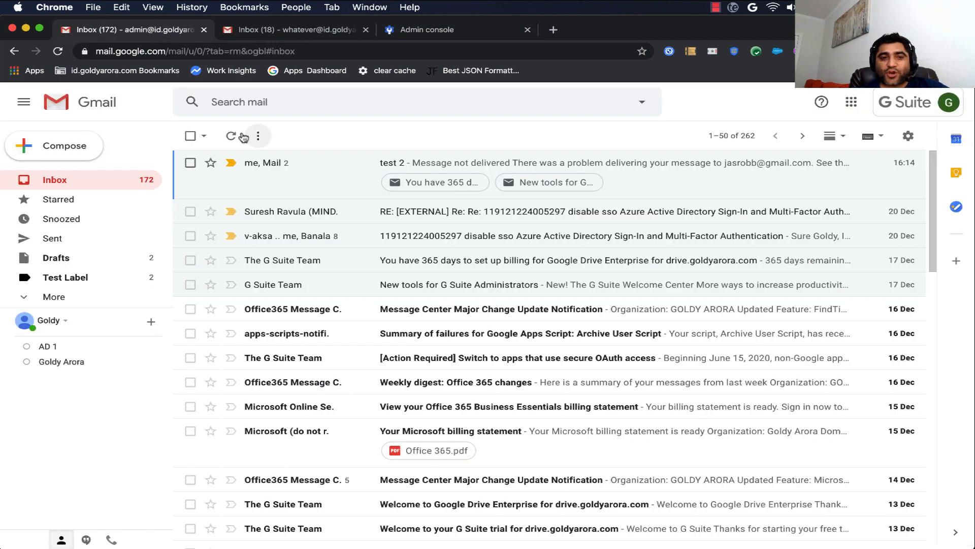